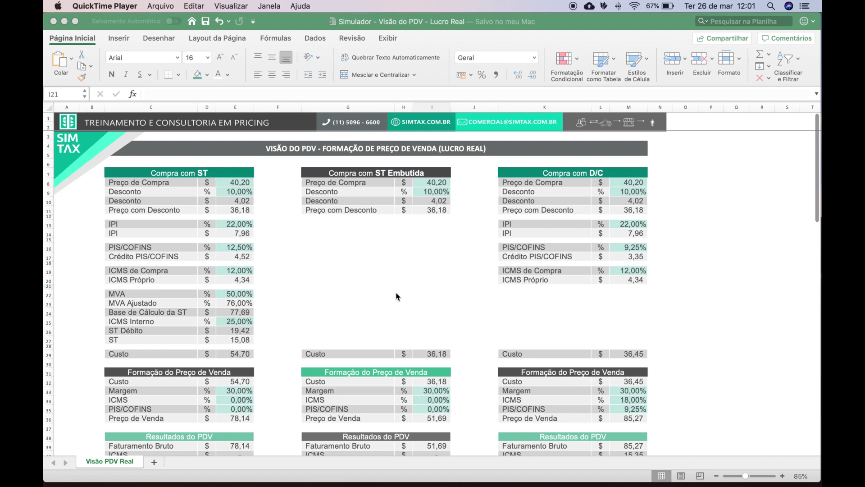
# Examine the purchase inputs in the ST, ST Embutida and D/C blocks of the pricing simulator.
pyautogui.click(236, 181)
pyautogui.click(236, 180)
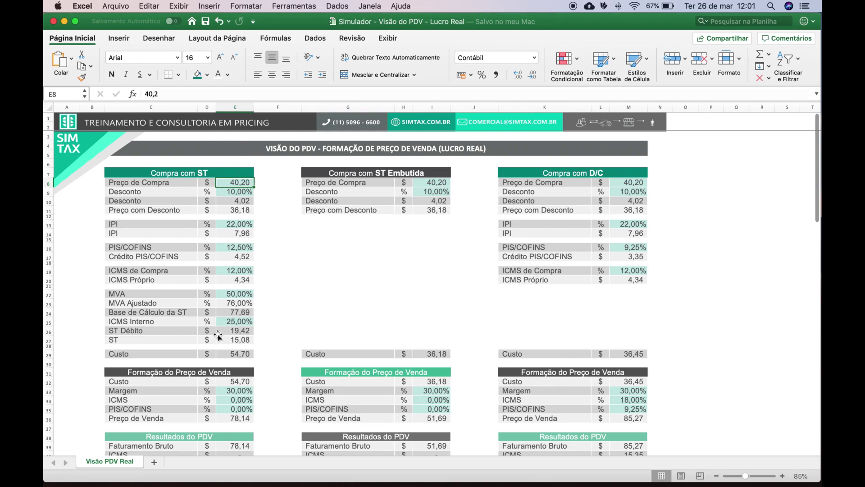
pyautogui.moveTo(431, 185); pyautogui.dragTo(430, 210)
pyautogui.moveTo(634, 188); pyautogui.dragTo(636, 279)
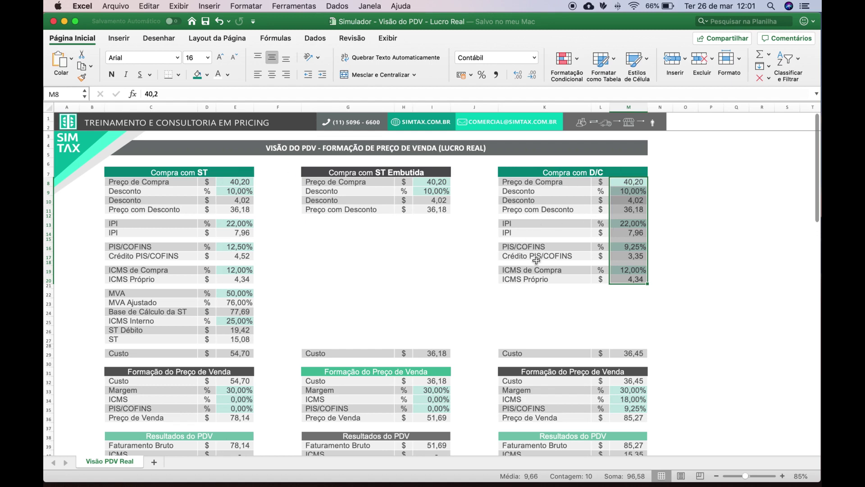
pyautogui.click(356, 280)
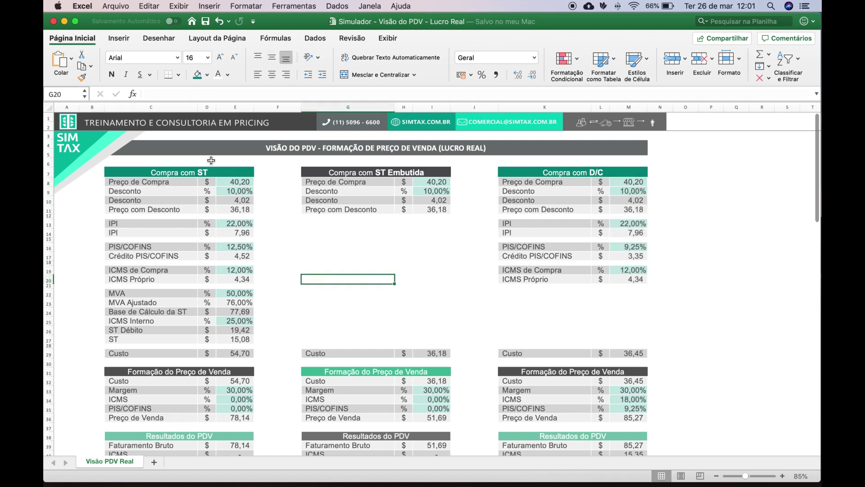
pyautogui.click(784, 478)
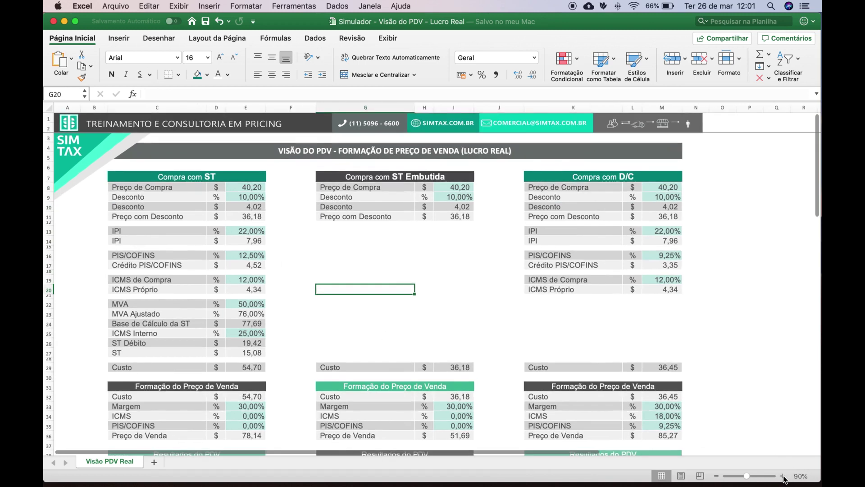
pyautogui.click(784, 478)
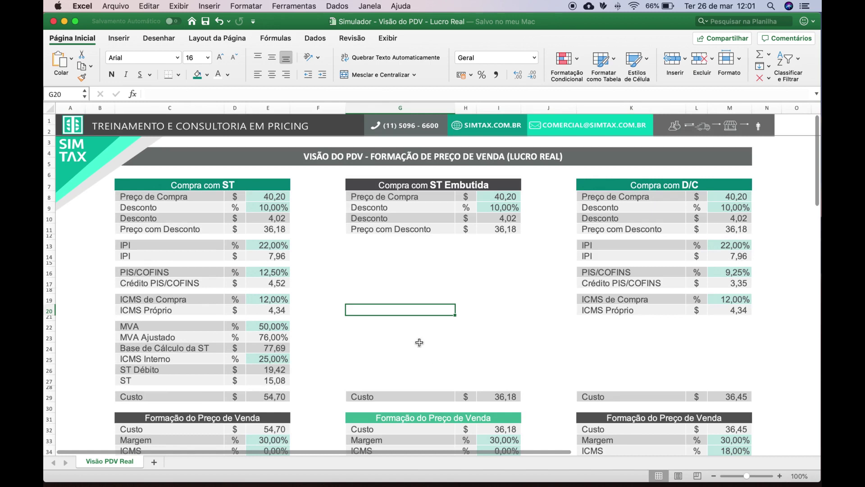
pyautogui.scroll(-5, 419, 343)
pyautogui.scroll(5, 414, 347)
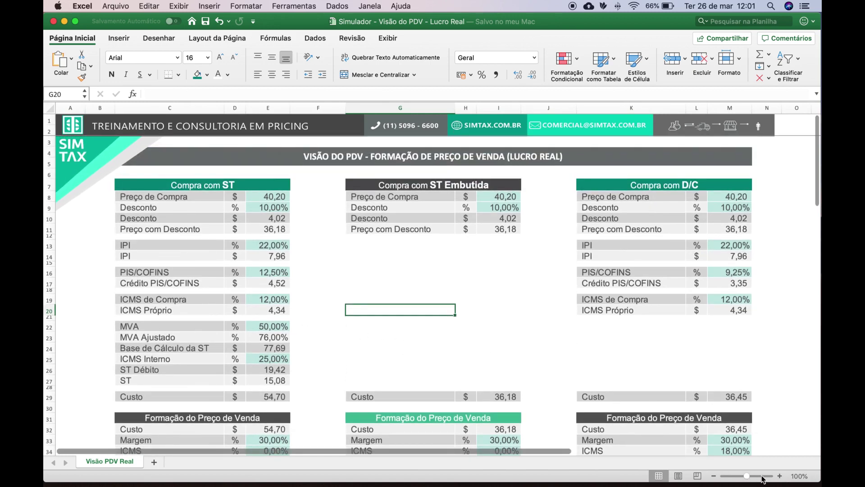
pyautogui.click(780, 477)
pyautogui.scroll(-1, 563, 407)
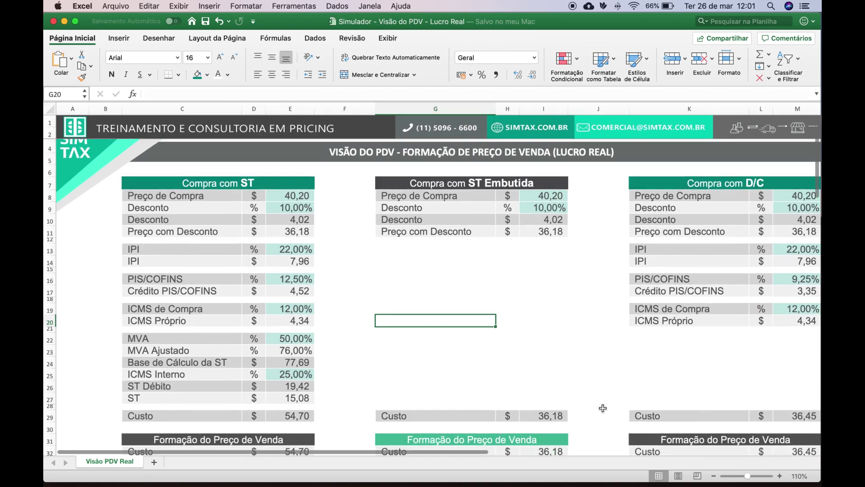
# Set the Preço de Compra in the Compra com ST block to 50 and check the discounted price formula.
pyautogui.click(295, 195)
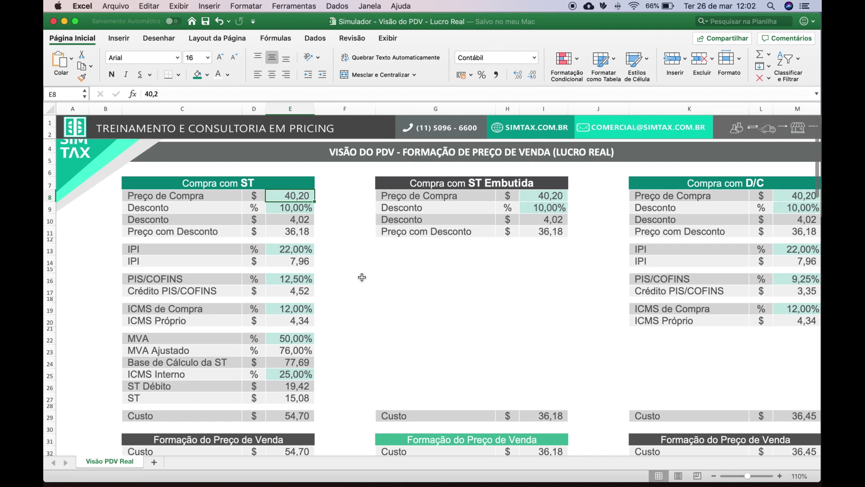
pyautogui.moveTo(362, 485)
pyautogui.write('50')
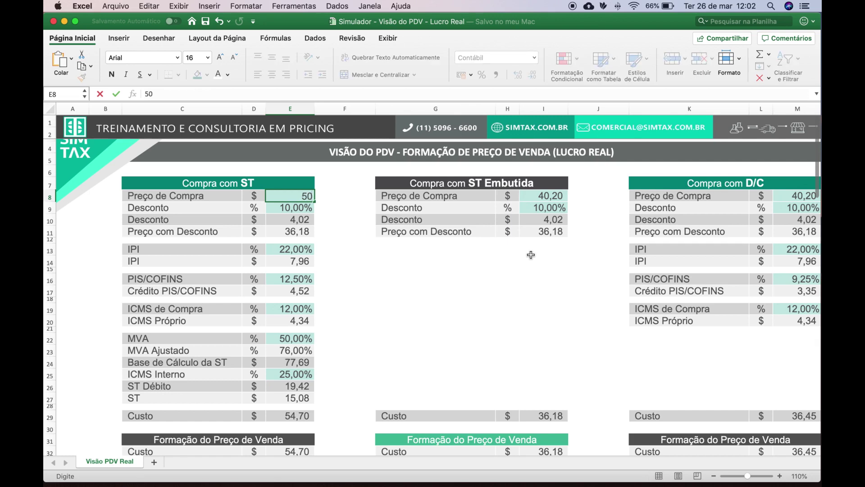
pyautogui.press('Return')
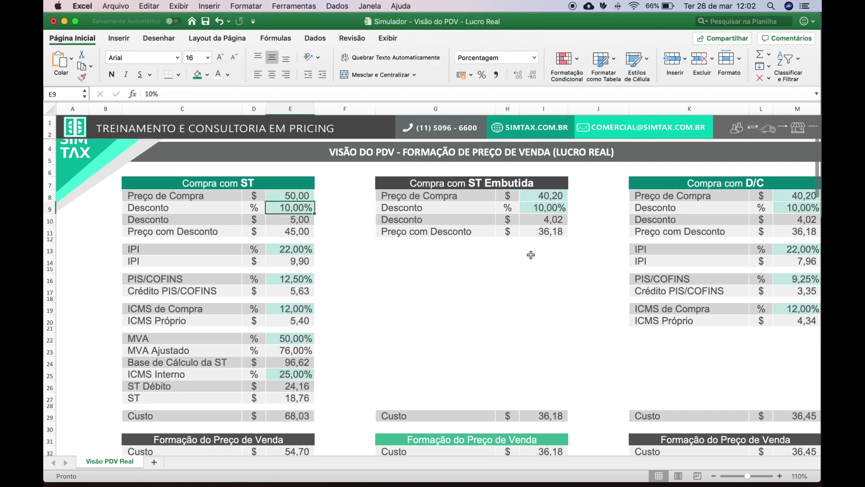
pyautogui.scroll(-1, 531, 254)
pyautogui.hscroll(3, 531, 254)
pyautogui.hscroll(-3, 359, 305)
pyautogui.press('Down')
pyautogui.press('Down')
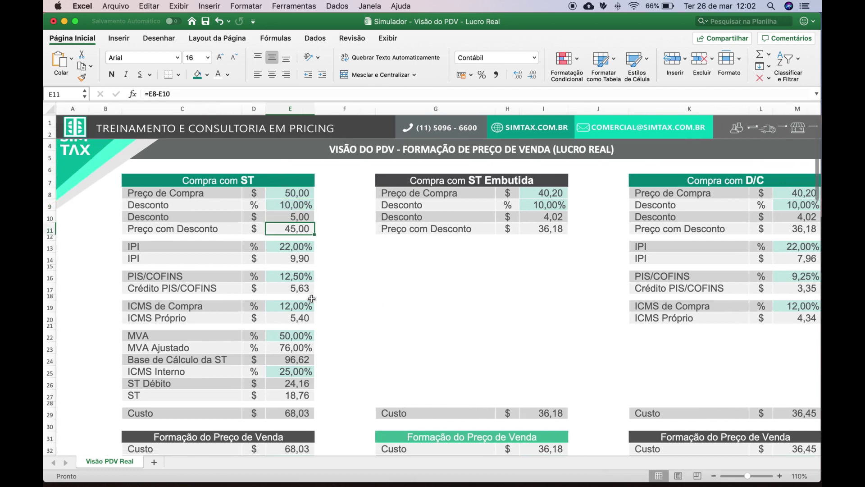
# Re-enter the IPI value formula in cell E14 as =E11*E13, multiplying the discounted price by the IPI rate.
pyautogui.click(283, 247)
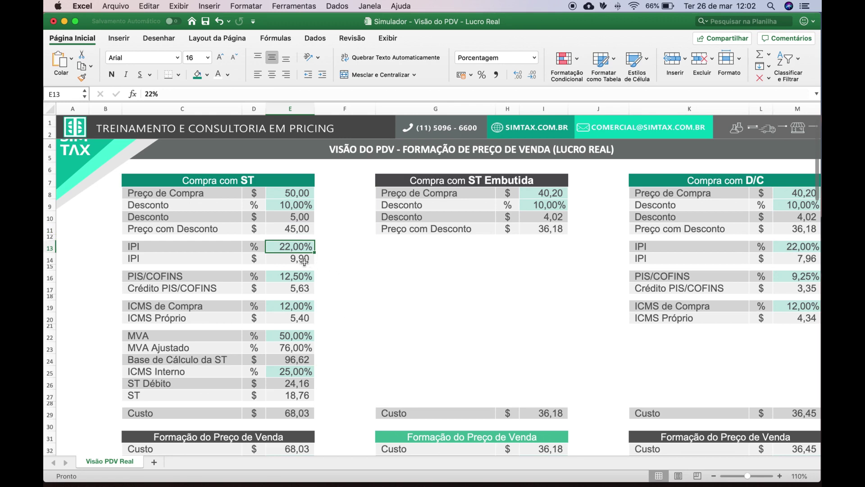
pyautogui.click(307, 260)
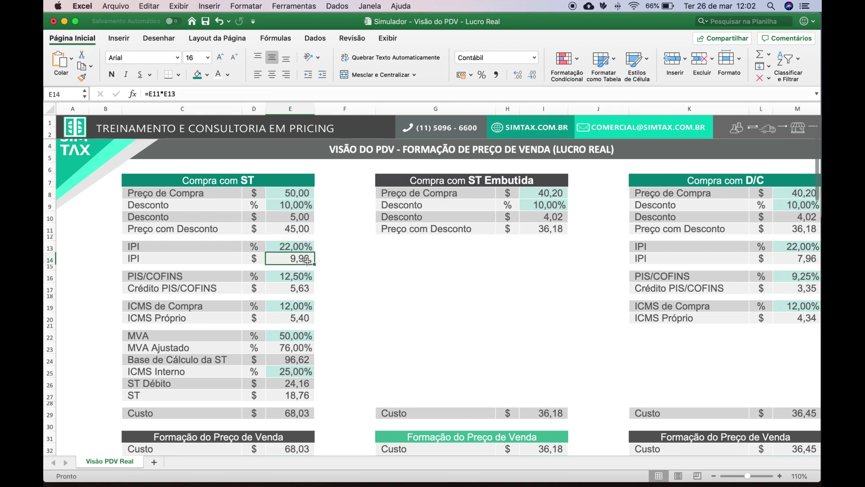
pyautogui.write('=')
pyautogui.press('Up')
pyautogui.press('Up')
pyautogui.press('Up')
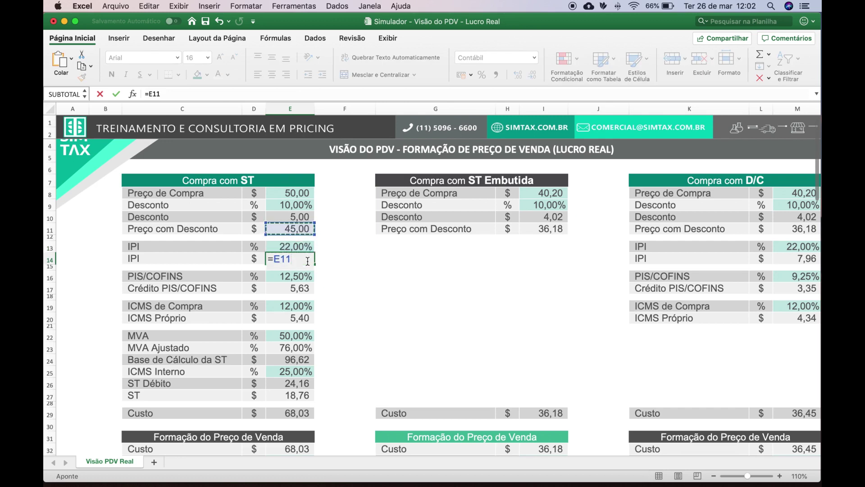
pyautogui.write('*')
pyautogui.press('Up')
pyautogui.press('Return')
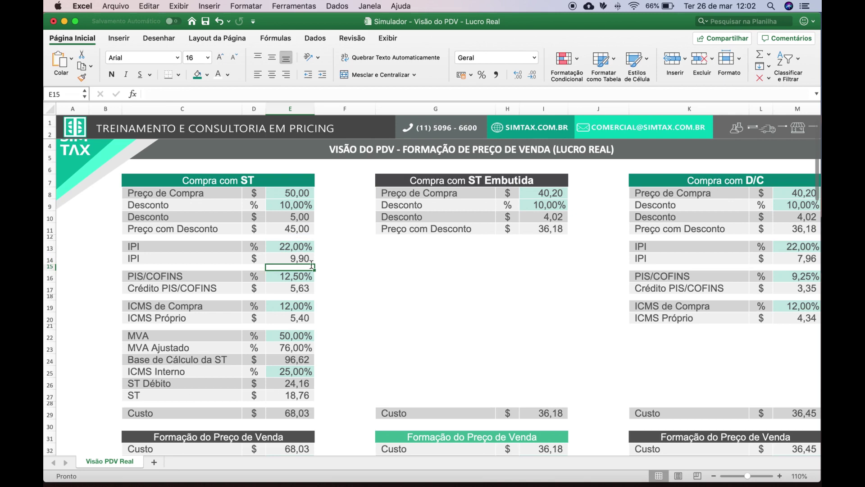
# Enter the Crédito PIS/COFINS formula in cell E17 as =E16*E11, multiplying the rate by the discounted price.
pyautogui.press('Down')
pyautogui.press('Down')
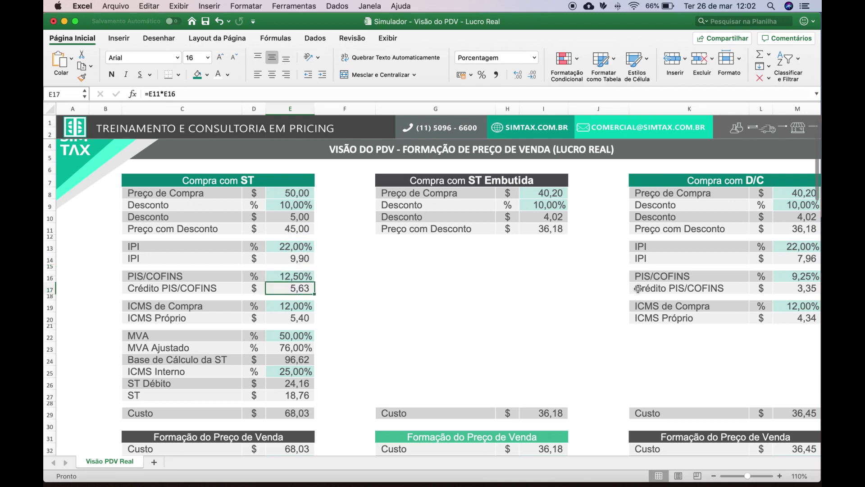
pyautogui.write('=')
pyautogui.press('Up')
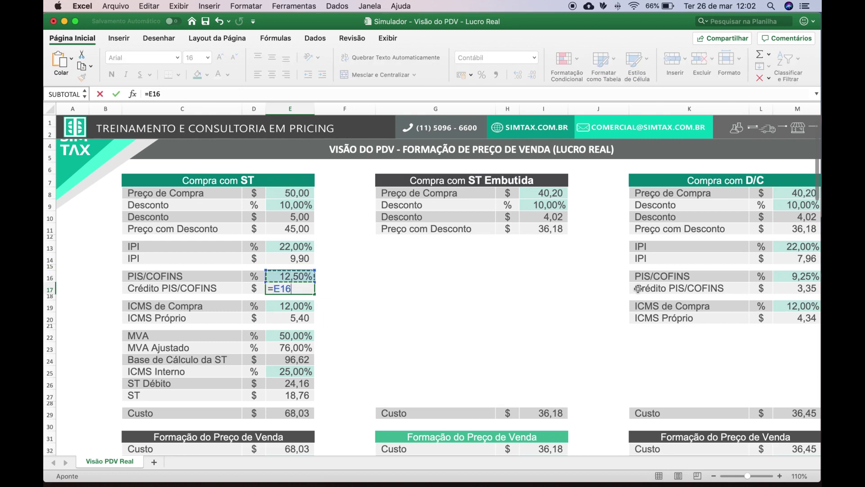
pyautogui.write('*')
pyautogui.press('Up')
pyautogui.press('Up')
pyautogui.press('Up')
pyautogui.press('Up')
pyautogui.press('Up')
pyautogui.press('Up')
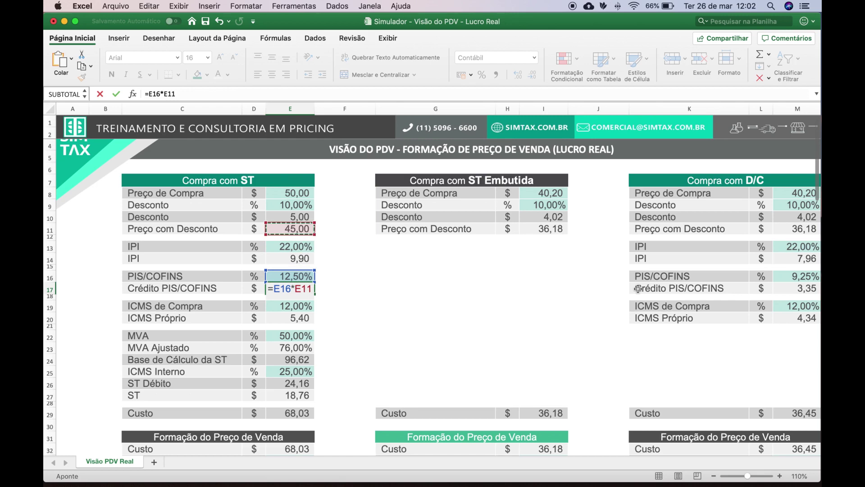
pyautogui.press('Return')
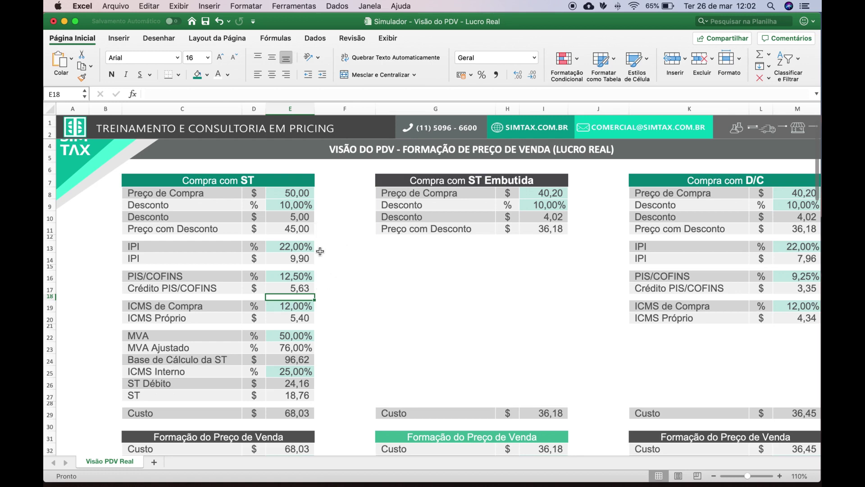
# Examine the PIS/COFINS rate, the ICMS de Compra rate and the ICMS Próprio formula in the Compra com ST block.
pyautogui.scroll(-1, 308, 282)
pyautogui.scroll(1, 289, 280)
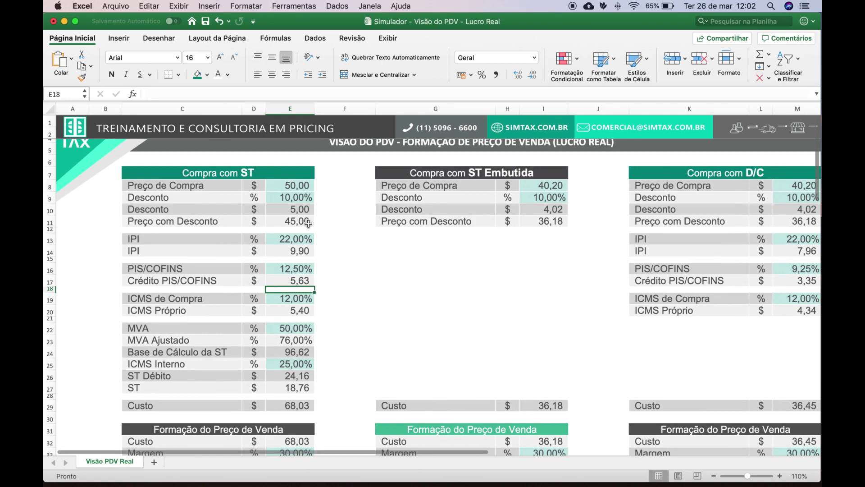
pyautogui.scroll(-1, 305, 289)
pyautogui.scroll(1, 306, 304)
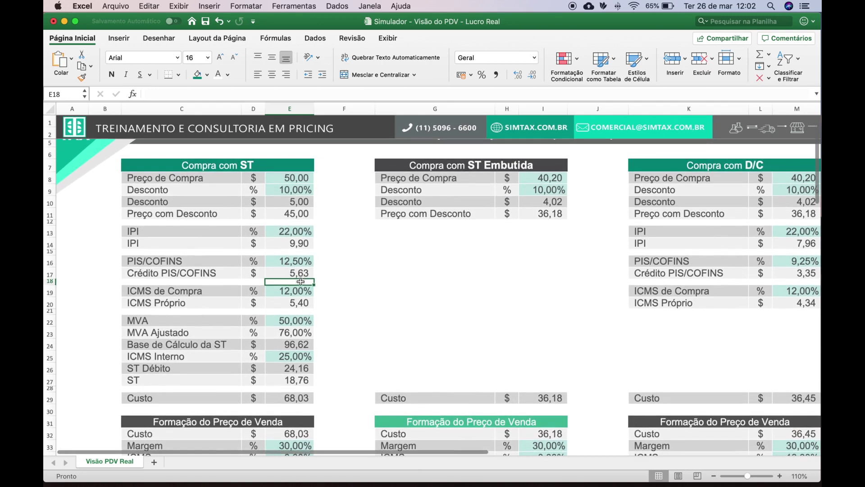
pyautogui.press('Up')
pyautogui.press('Up')
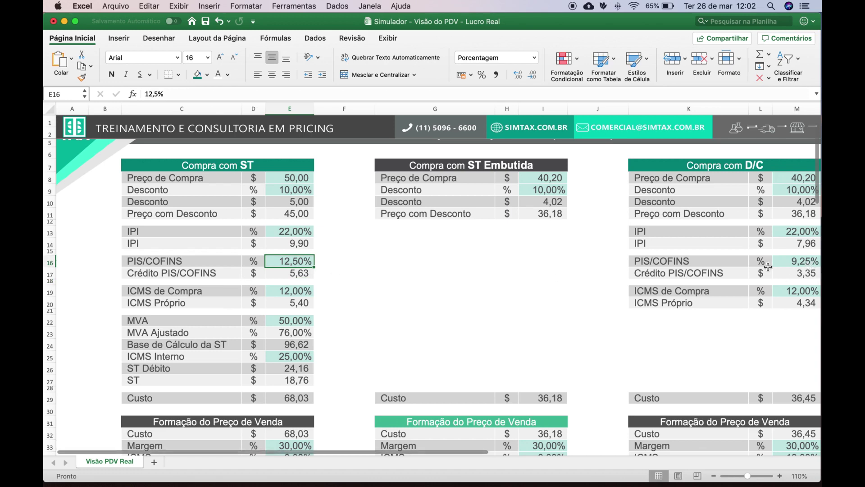
pyautogui.click(310, 290)
pyautogui.click(306, 302)
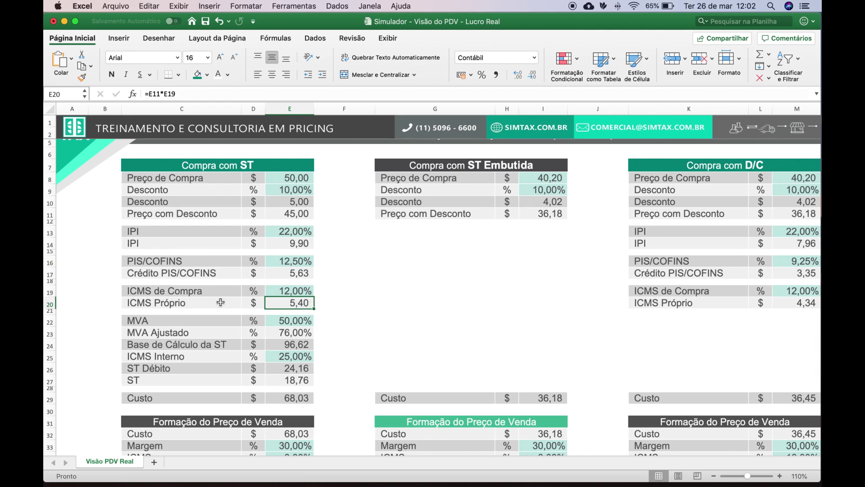
# Examine the MVA, MVA Ajustado, Base de Cálculo da ST, ICMS Interno, ST Débito and ST cells and their formulas.
pyautogui.click(299, 322)
pyautogui.click(296, 332)
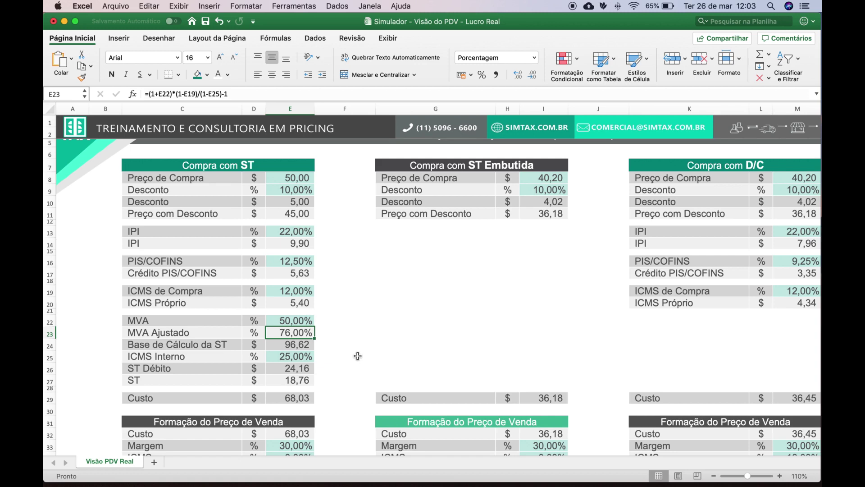
pyautogui.click(302, 349)
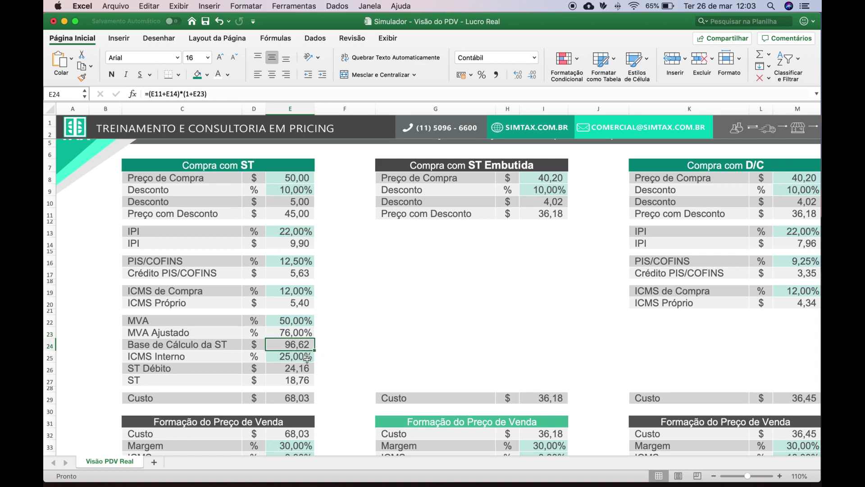
pyautogui.doubleClick(307, 346)
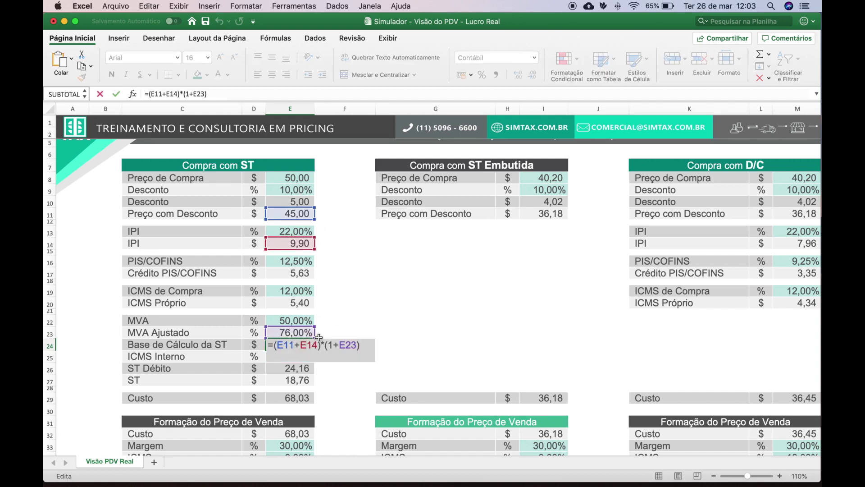
pyautogui.press('Return')
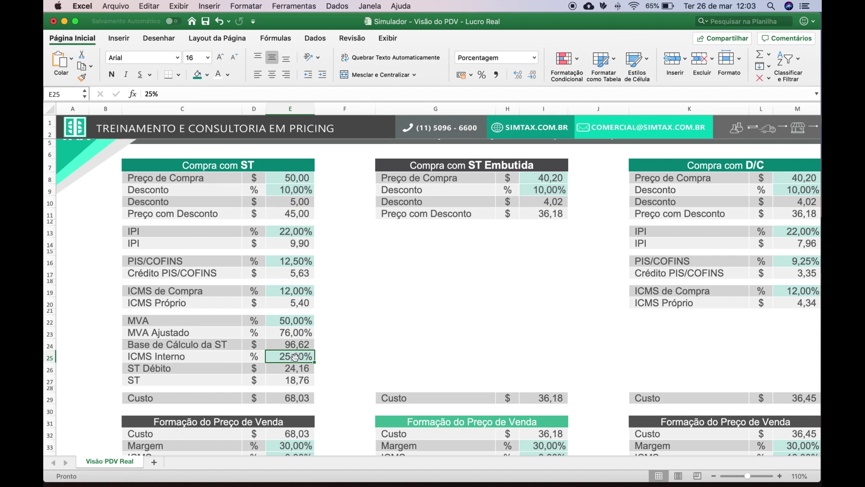
pyautogui.doubleClick(295, 369)
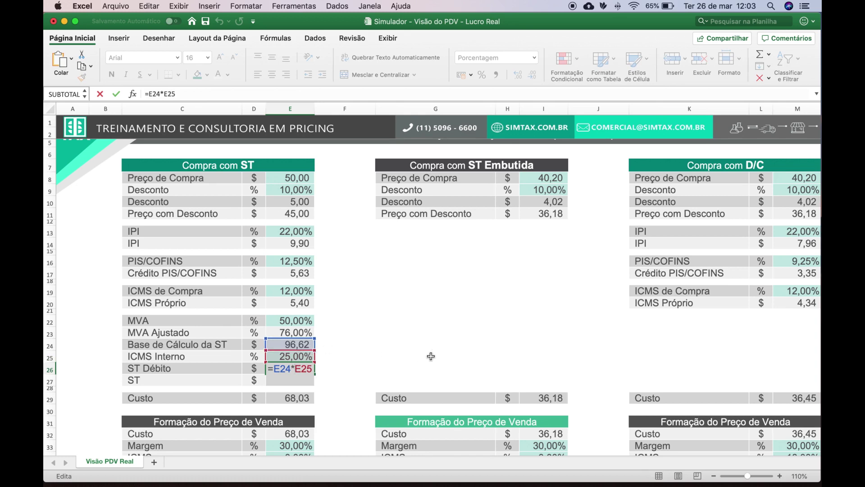
pyautogui.press('Return')
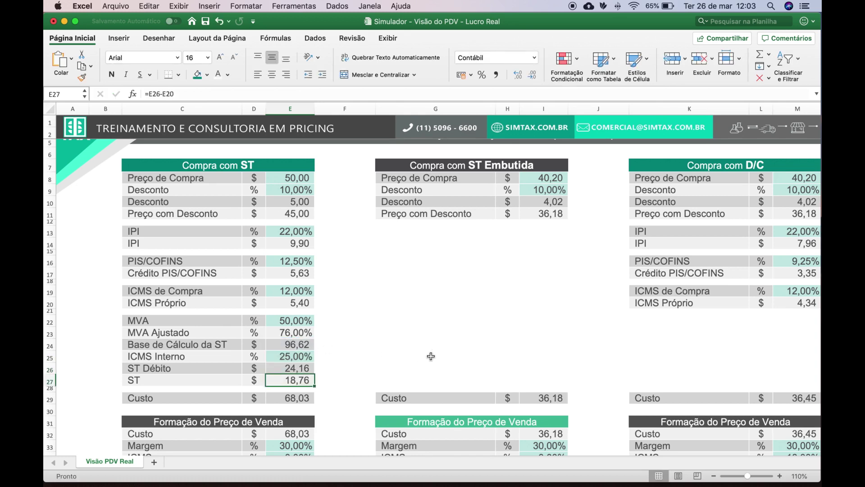
pyautogui.press('Up')
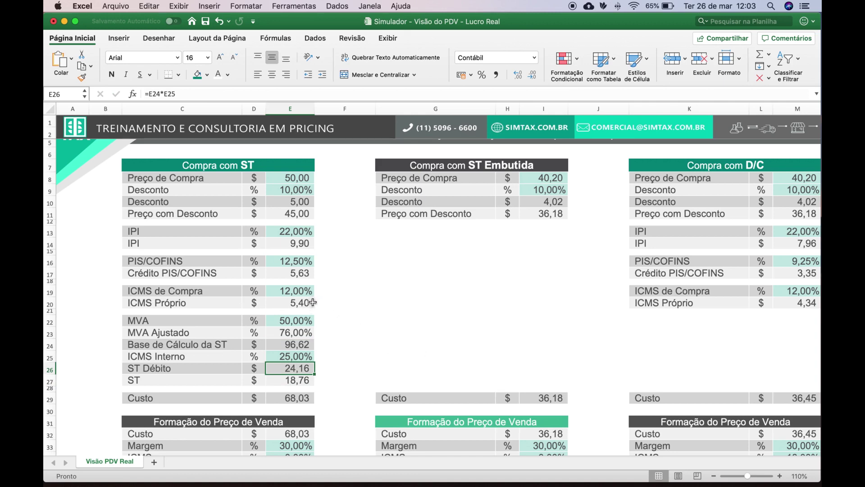
pyautogui.click(300, 380)
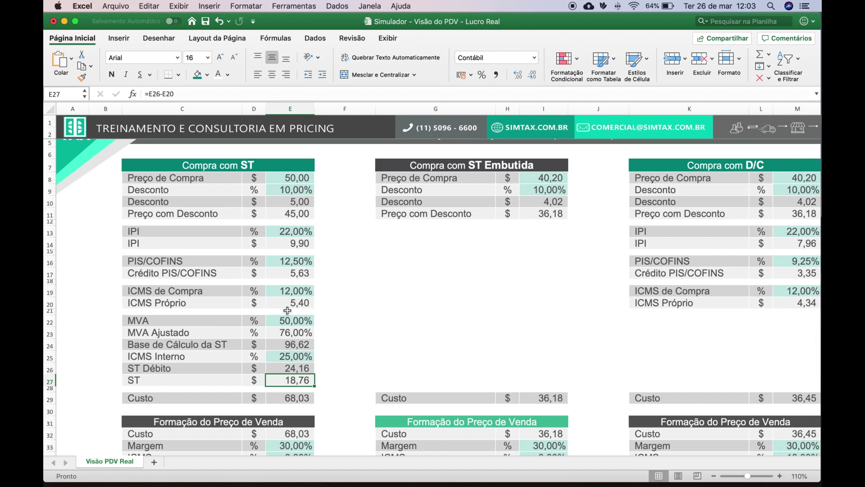
# Check the Custo formula in the Compra com ST block and the Custo cell in the sale price block beneath it.
pyautogui.click(196, 399)
pyautogui.click(277, 401)
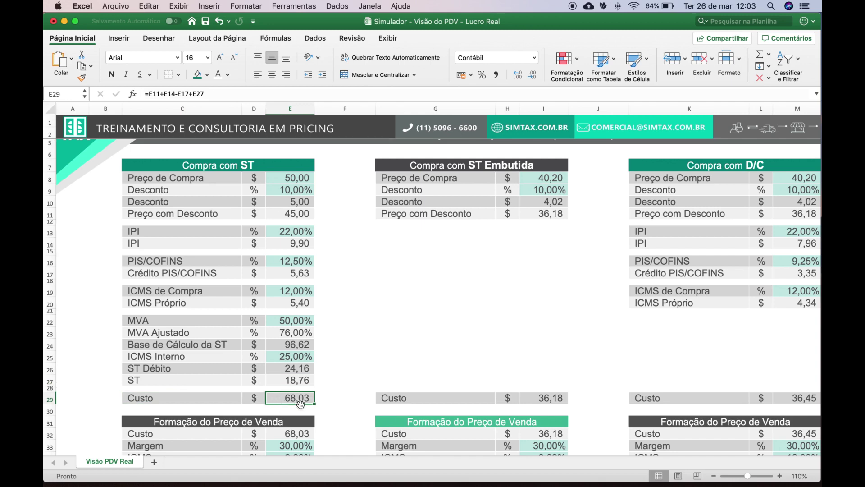
pyautogui.scroll(-1, 301, 403)
pyautogui.scroll(-10, 301, 404)
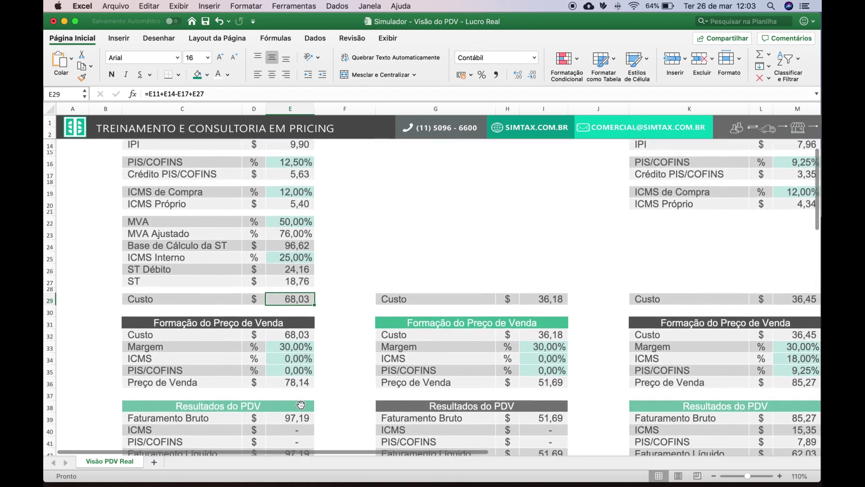
pyautogui.scroll(-7, 301, 317)
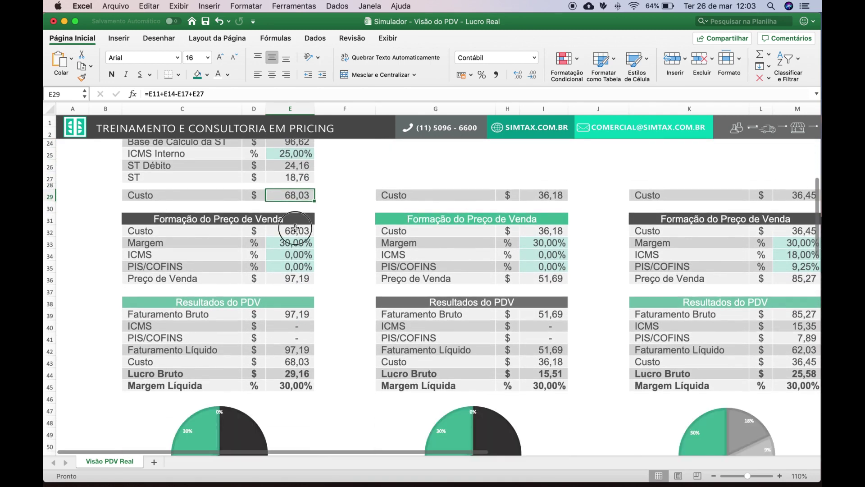
pyautogui.click(295, 230)
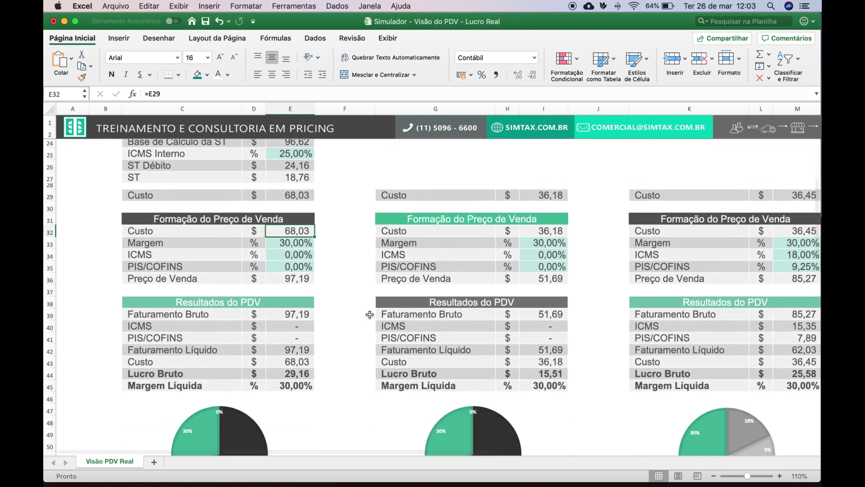
# Examine the Margem, ICMS and PIS/COFINS rates and the Preço de Venda formula in the Compra com ST column's sale price block.
pyautogui.click(298, 243)
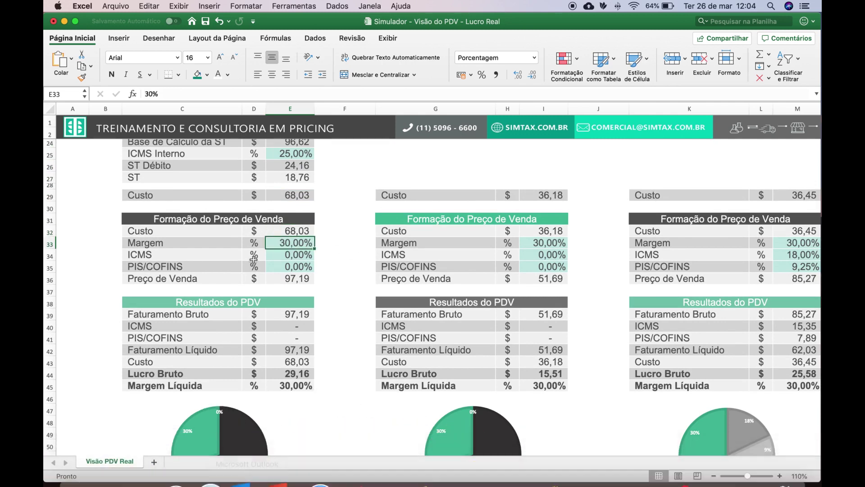
pyautogui.click(292, 258)
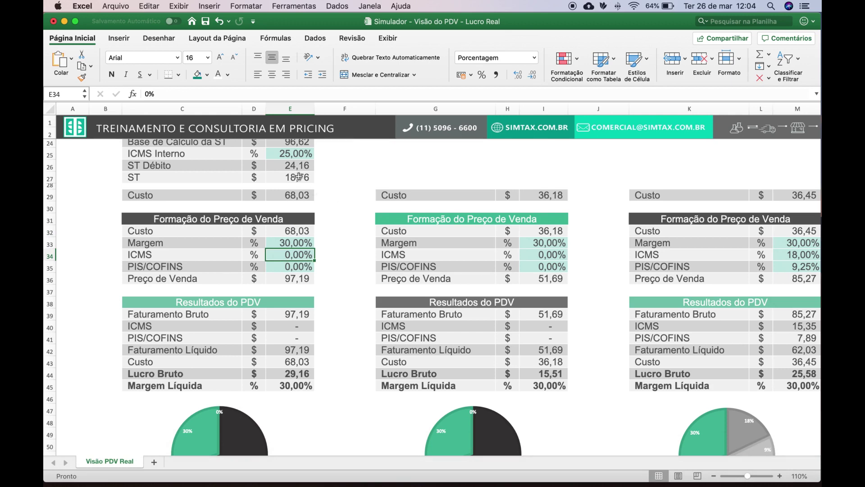
pyautogui.hscroll(2, 300, 177)
pyautogui.hscroll(-2, 299, 177)
pyautogui.click(286, 265)
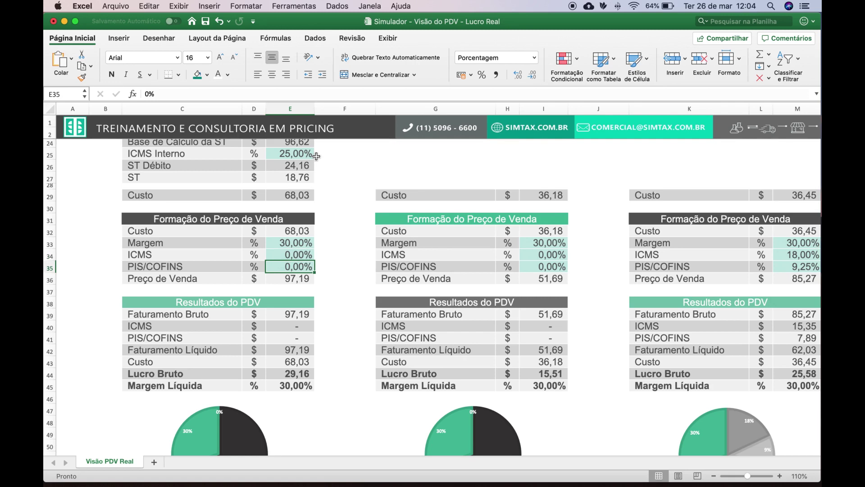
pyautogui.click(301, 278)
pyautogui.doubleClick(300, 278)
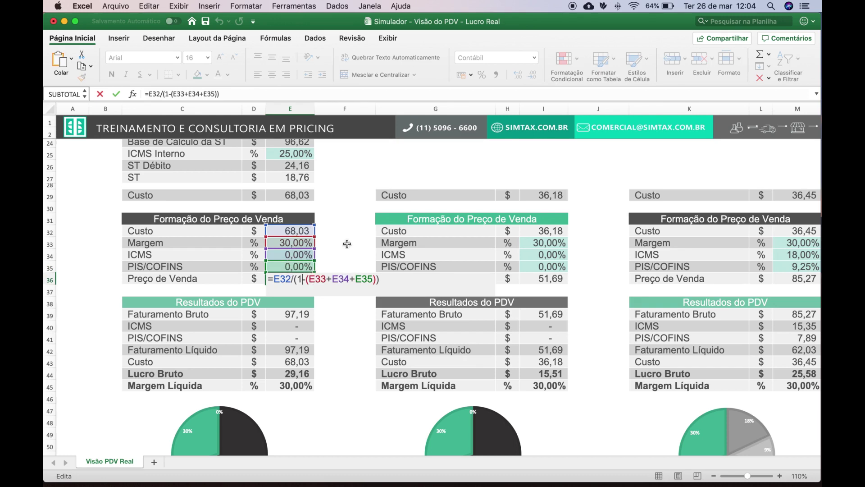
pyautogui.press('Return')
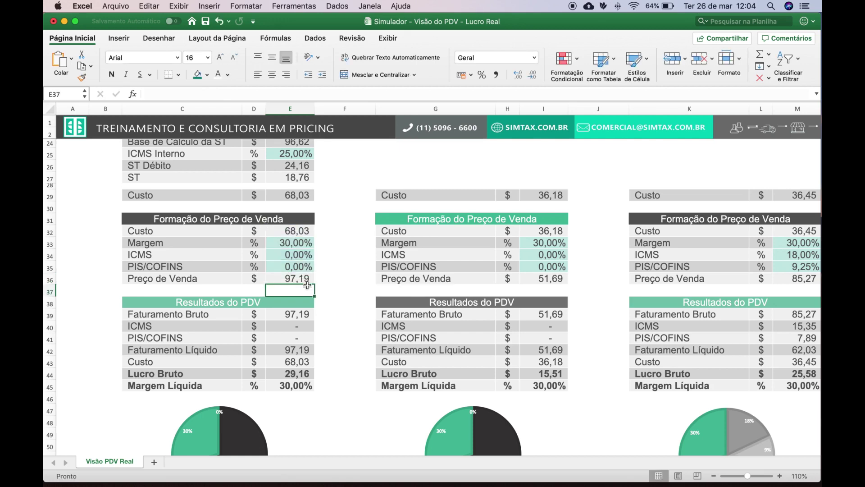
pyautogui.click(302, 281)
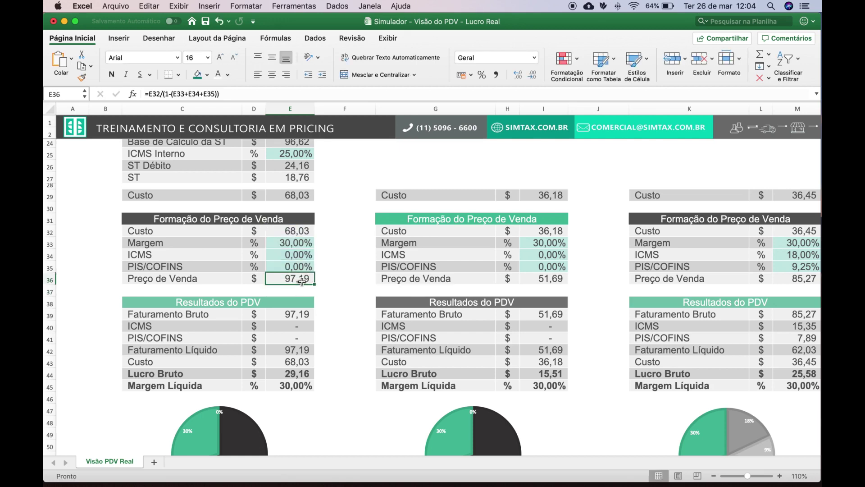
# Examine the Resultados do PDV formulas in the Compra com ST column, from Faturamento Bruto through Lucro Bruto to Margem Líquida.
pyautogui.click(290, 314)
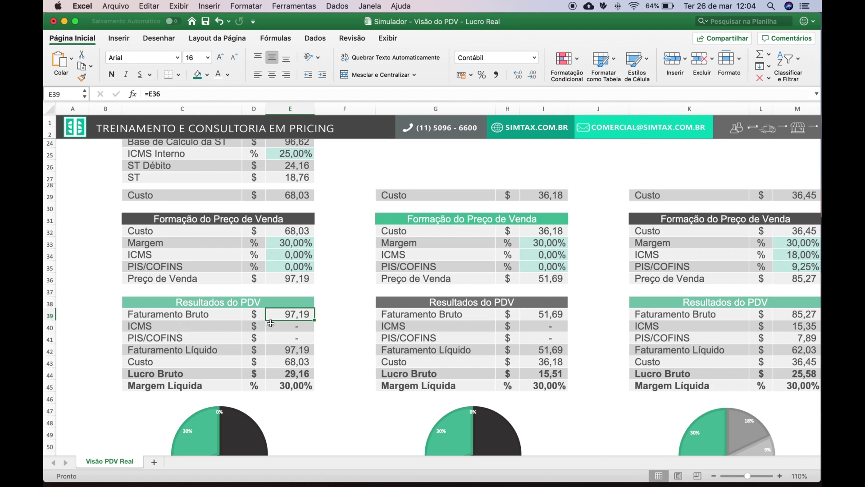
pyautogui.click(295, 326)
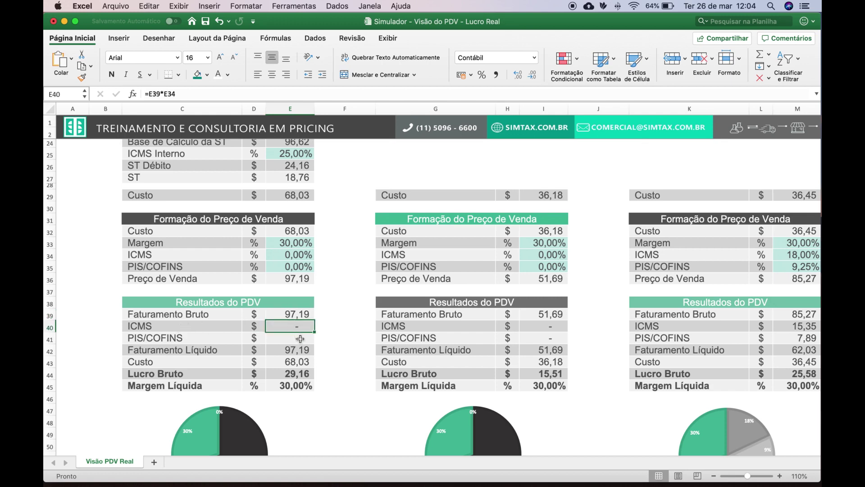
pyautogui.click(300, 338)
pyautogui.click(304, 352)
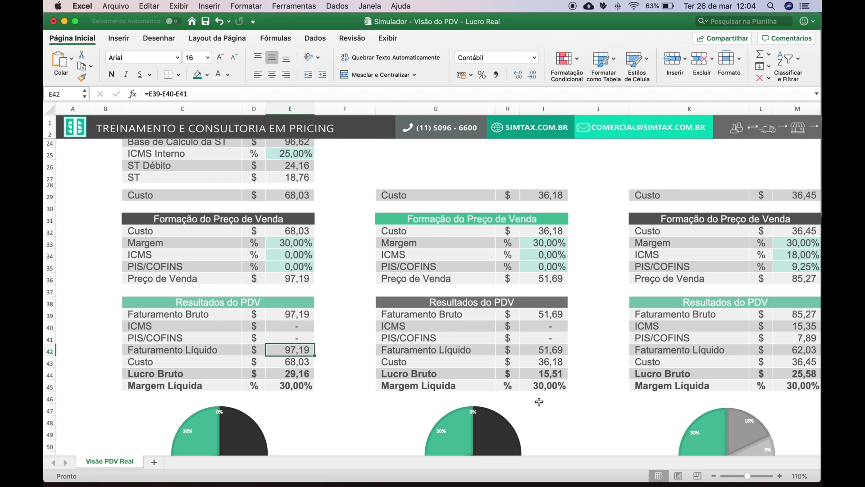
pyautogui.click(296, 364)
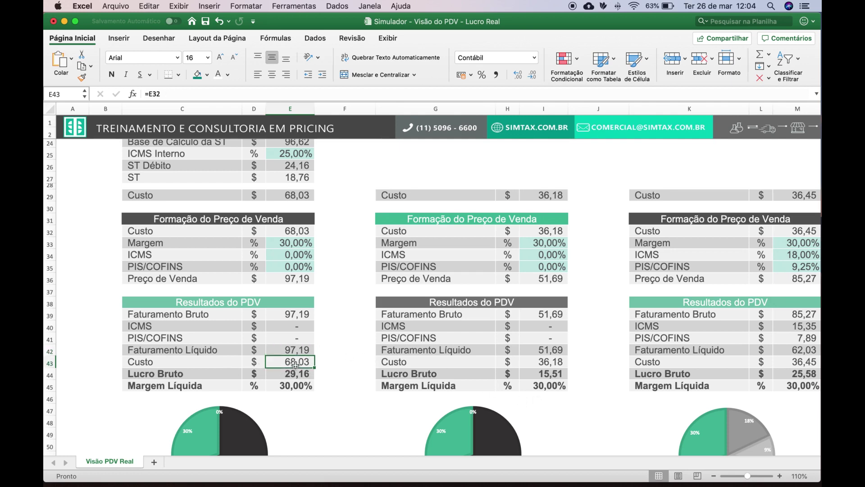
pyautogui.click(296, 374)
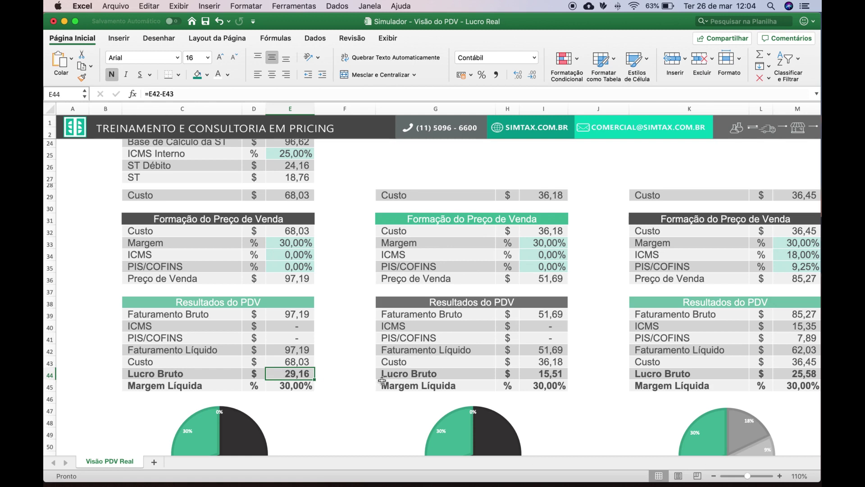
pyautogui.click(290, 386)
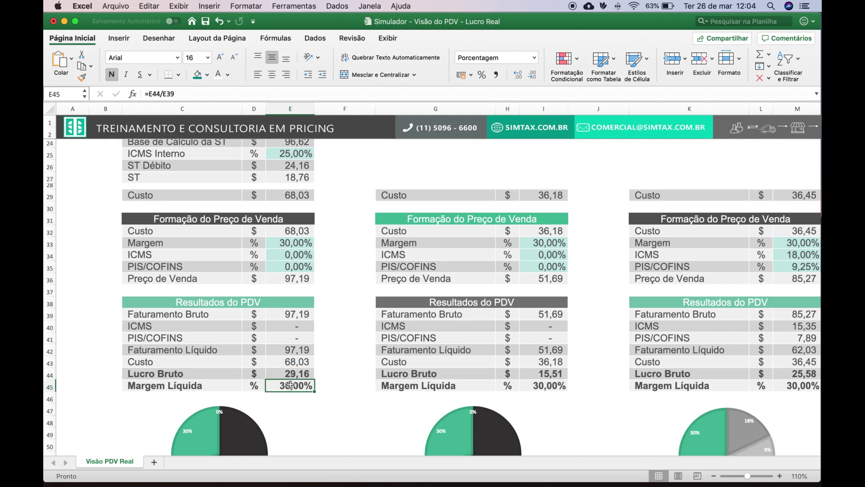
pyautogui.doubleClick(290, 385)
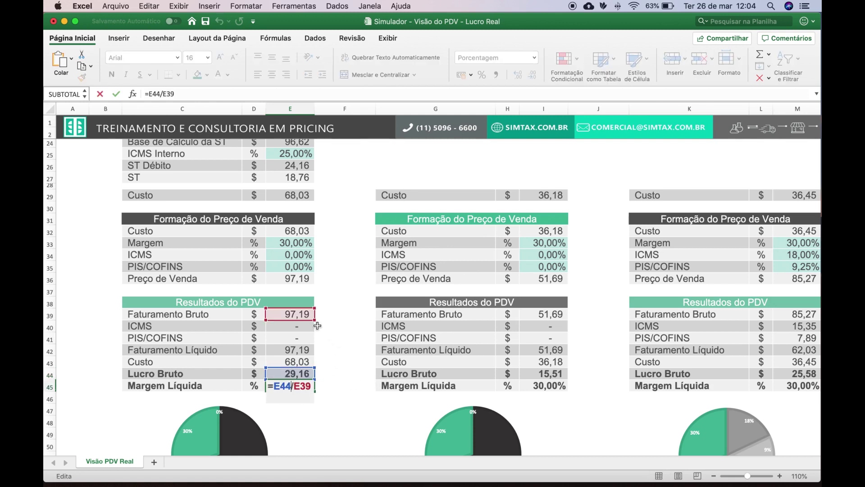
pyautogui.press('Return')
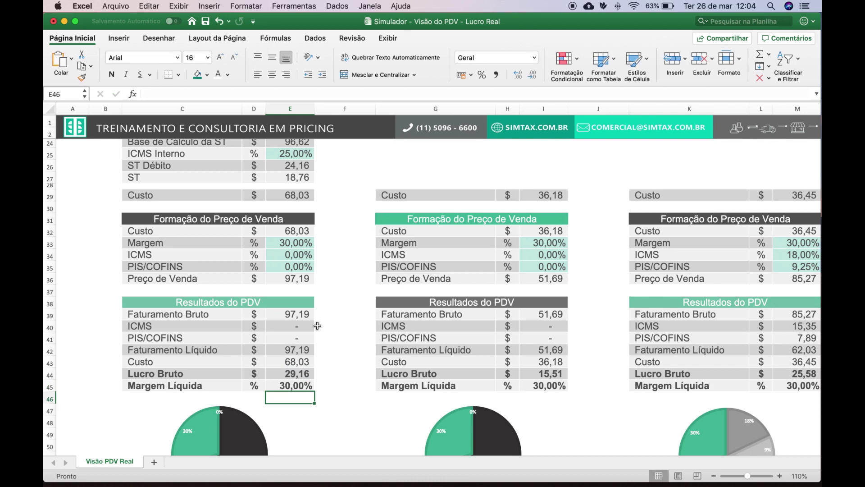
# Set the Preço de Compra in the Compra com ST Embutida block to 60.
pyautogui.scroll(10, 465, 299)
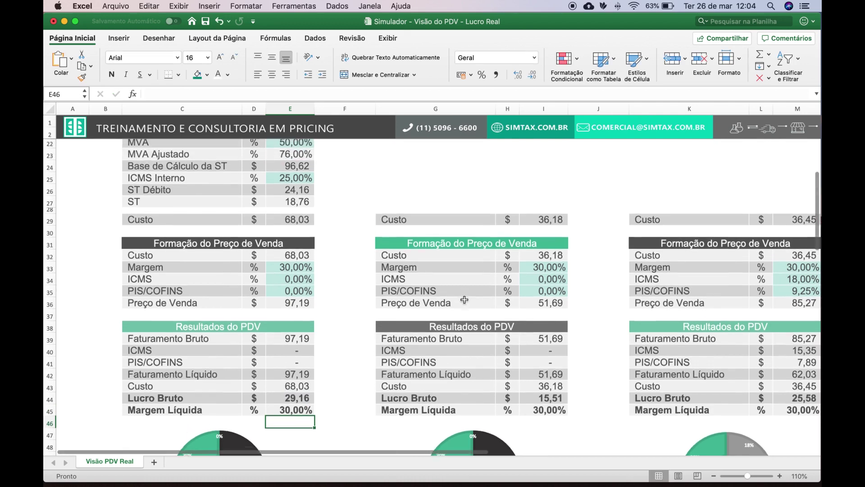
pyautogui.scroll(2, 464, 299)
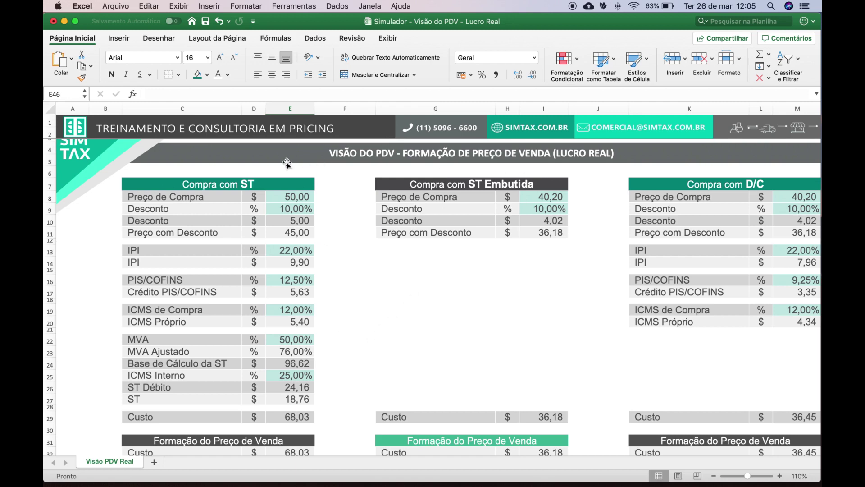
pyautogui.click(554, 196)
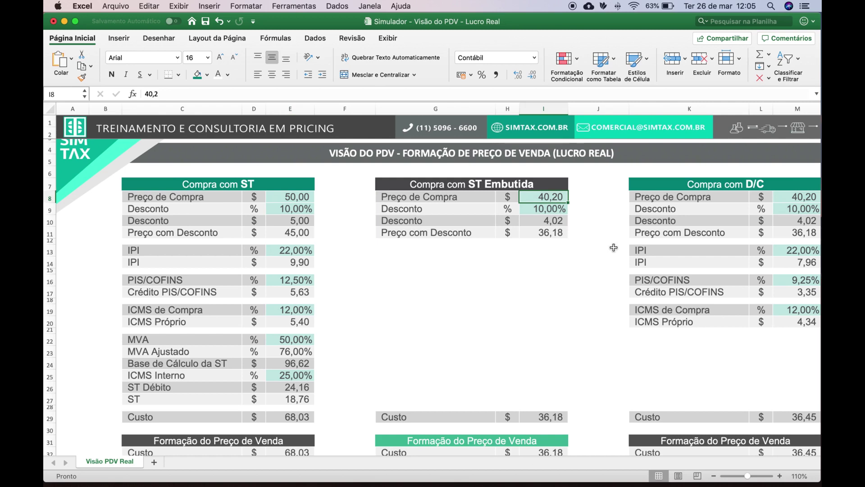
pyautogui.write('60')
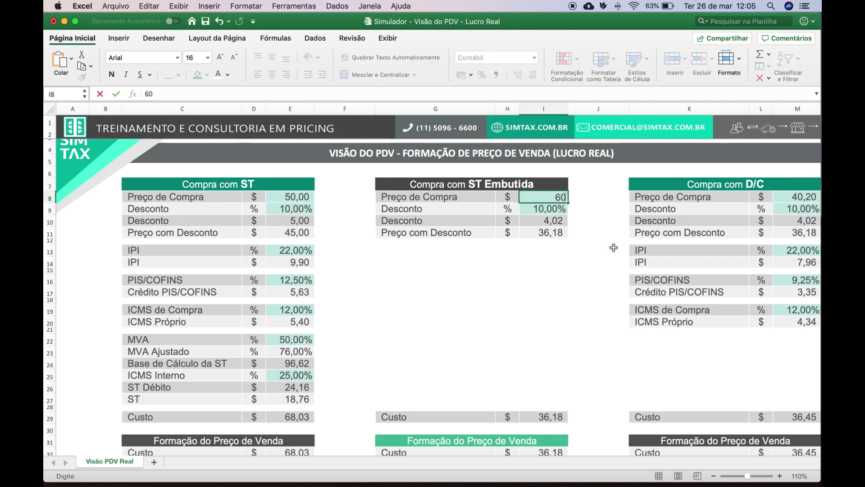
pyautogui.press('Return')
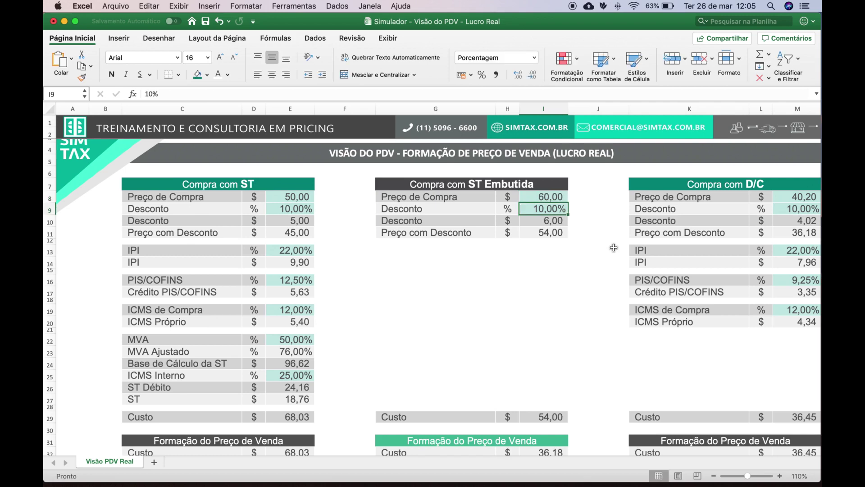
# Set the Desconto percentage in the Compra com ST Embutida block to 5%.
pyautogui.write('5')
pyautogui.press('Return')
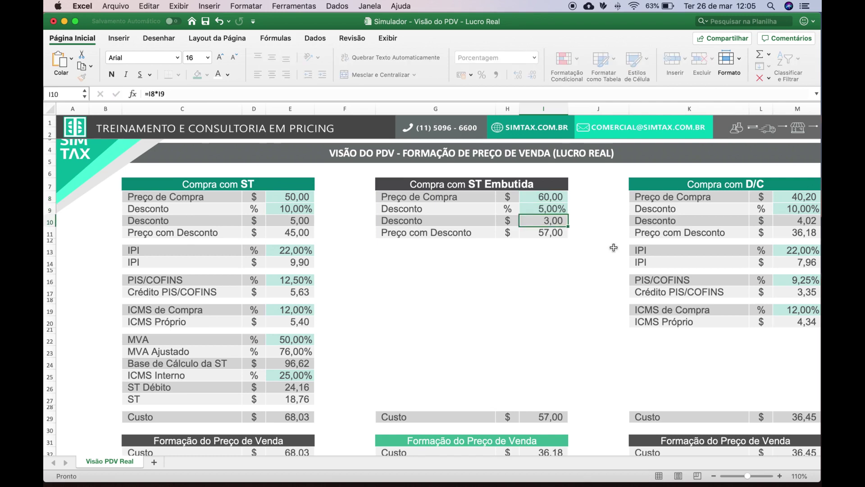
pyautogui.hscroll(2, 613, 247)
pyautogui.hscroll(2, 614, 248)
pyautogui.hscroll(-3, 614, 248)
# Set the Desconto percentage in the Compra com ST Embutida block to 0%.
pyautogui.click(561, 211)
pyautogui.write('0')
pyautogui.press('Return')
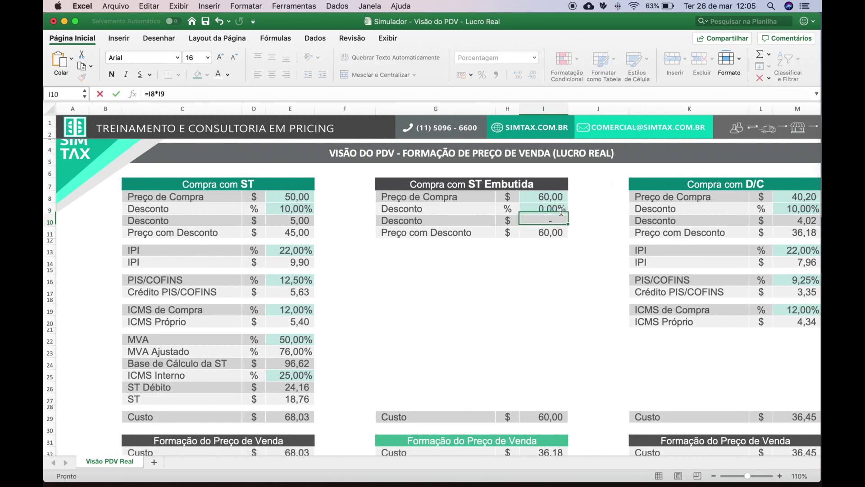
pyautogui.press('Down')
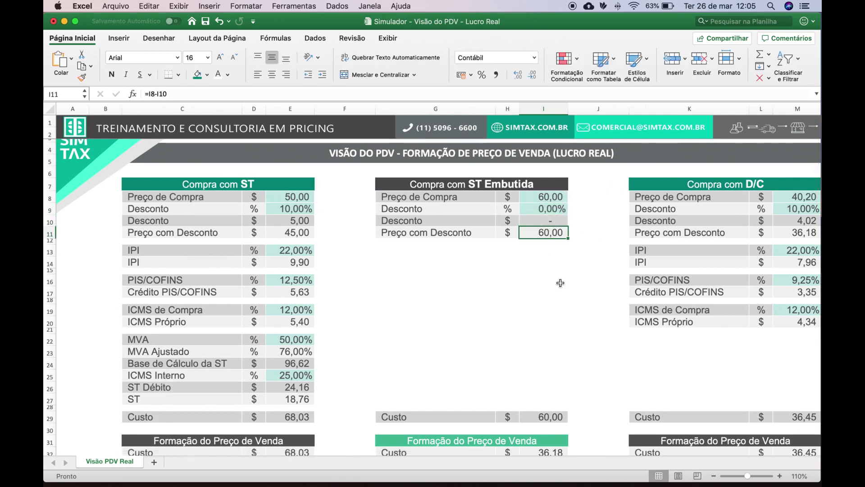
# Check the Custo formula in the Compra com ST Embutida block and the Custo cell of its sale price block.
pyautogui.scroll(-5, 562, 290)
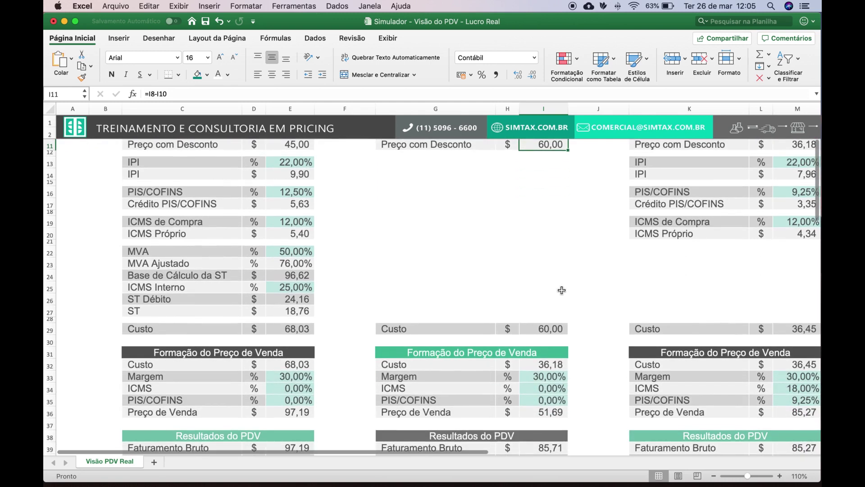
pyautogui.click(549, 325)
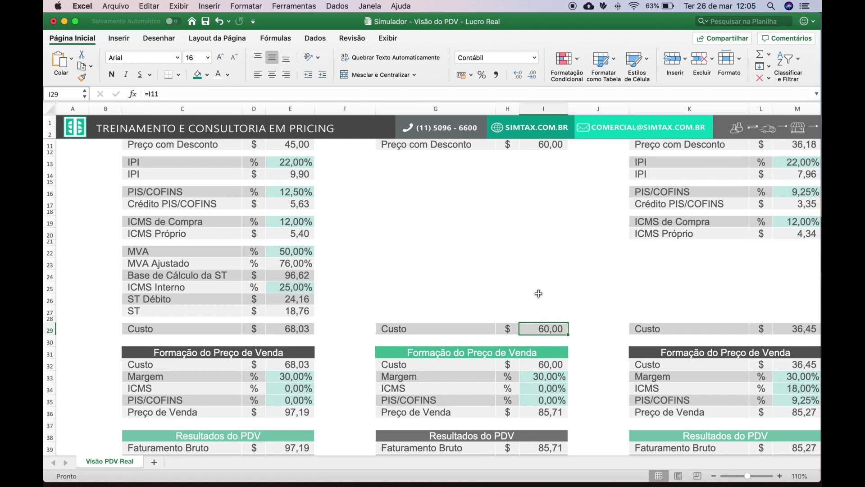
pyautogui.scroll(3, 541, 291)
pyautogui.scroll(-5, 564, 297)
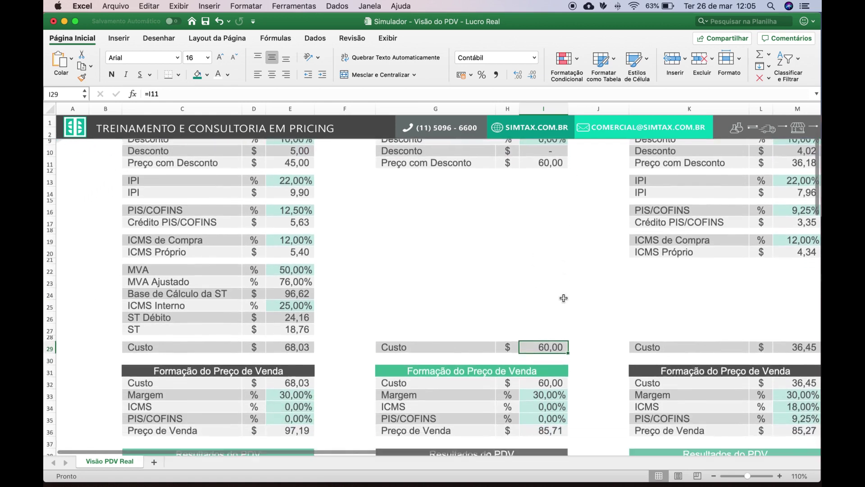
pyautogui.click(539, 250)
pyautogui.scroll(-1, 538, 250)
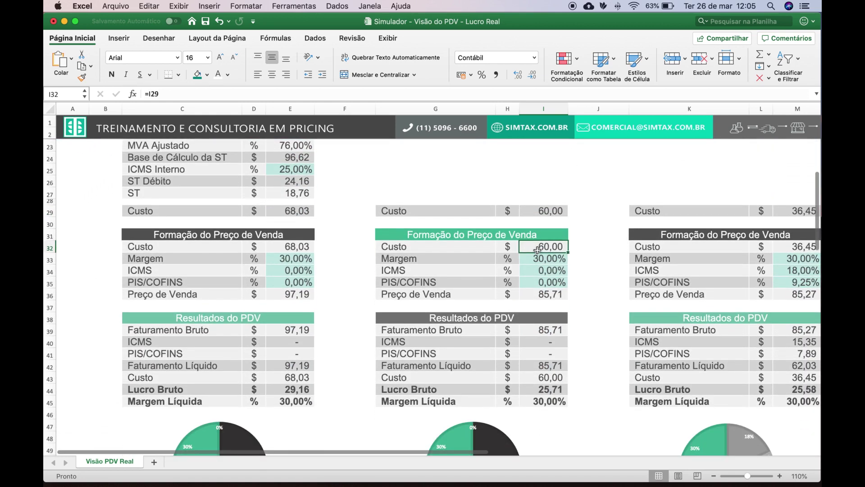
pyautogui.scroll(1, 542, 193)
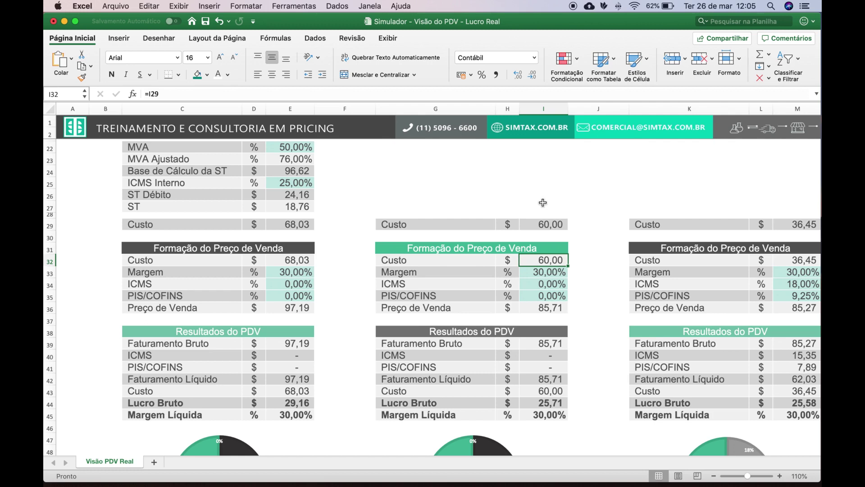
# Examine the ST Embutida column's Margem, ICMS and PIS/COFINS rates, its Preço de Venda formula and its Margem Líquida formula.
pyautogui.click(551, 272)
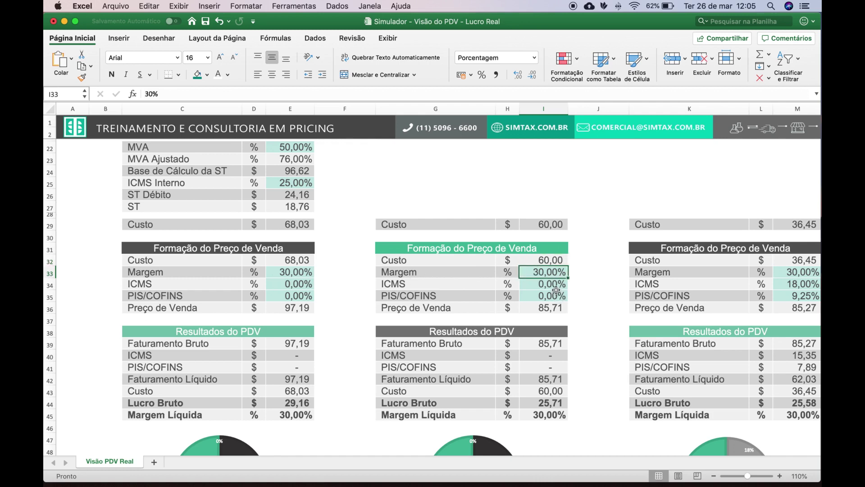
pyautogui.click(557, 287)
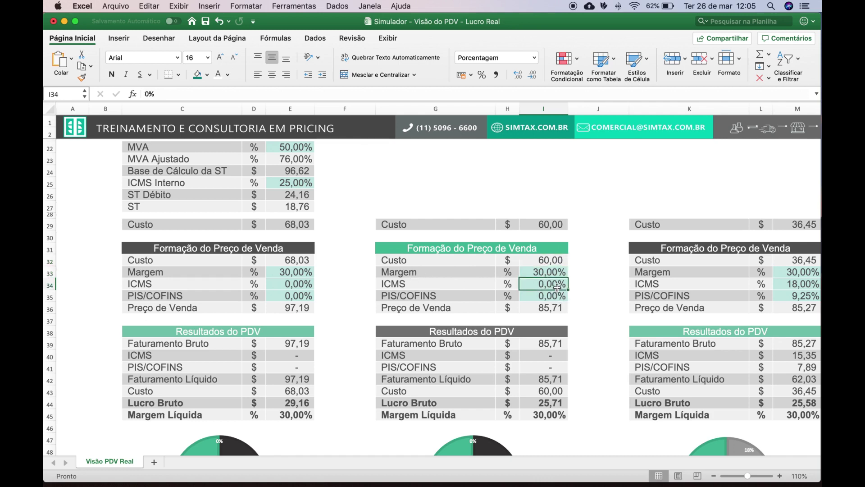
pyautogui.click(557, 297)
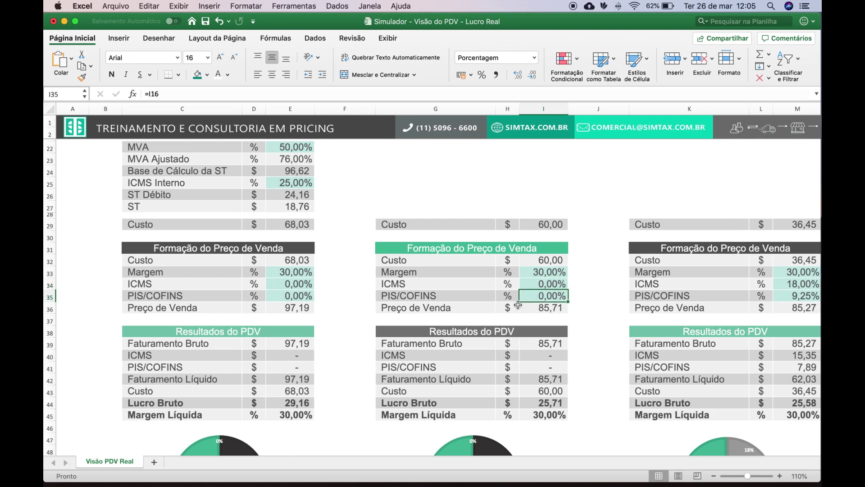
pyautogui.click(544, 306)
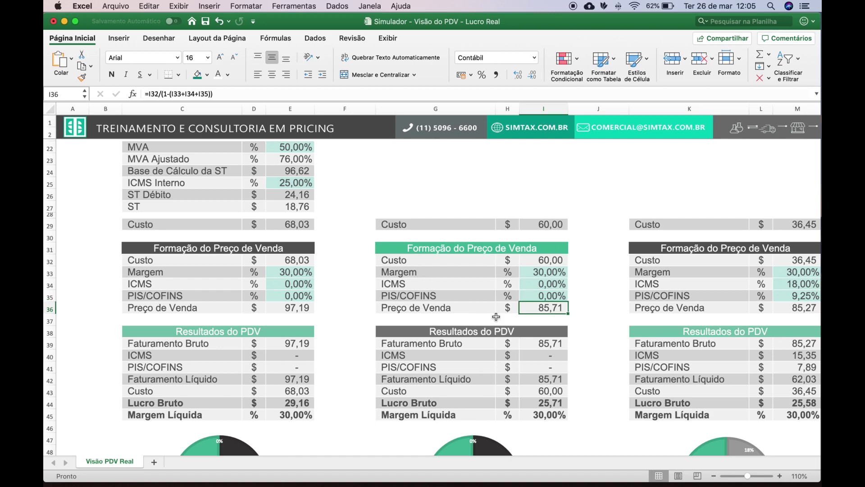
pyautogui.doubleClick(541, 307)
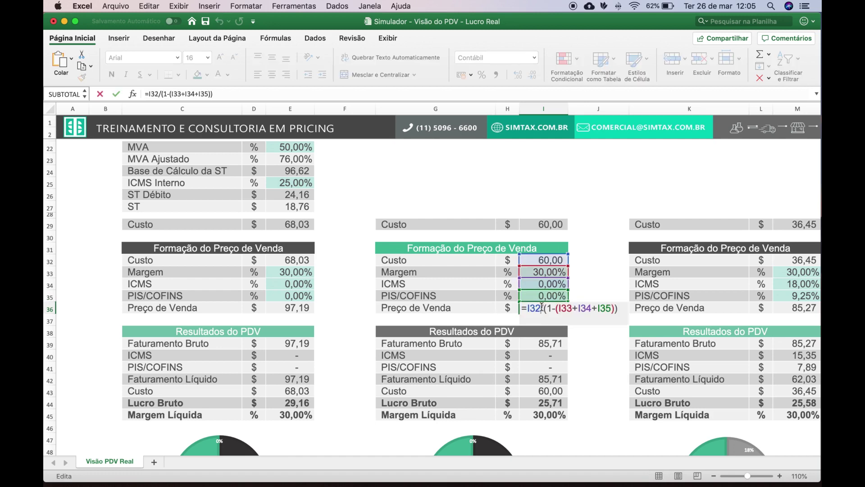
pyautogui.press('Return')
pyautogui.click(547, 413)
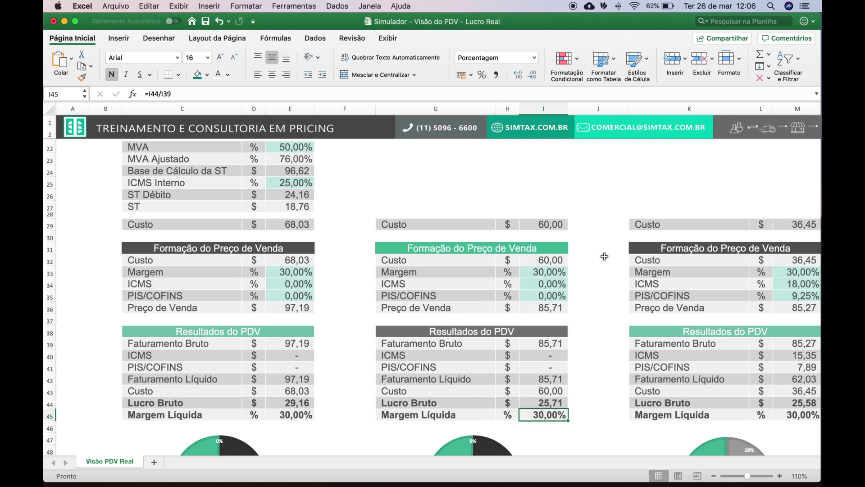
# Set the IPI percentage in the Compra com D/C block to 0%.
pyautogui.scroll(10, 604, 260)
pyautogui.hscroll(4, 604, 258)
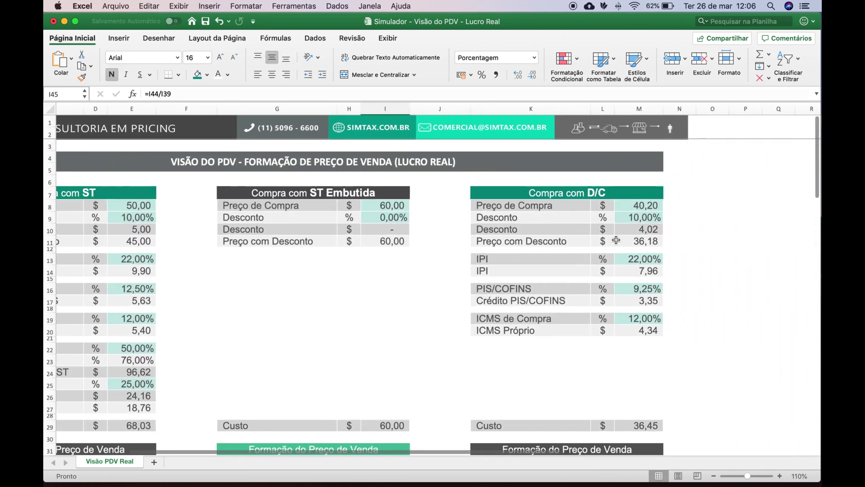
pyautogui.click(636, 259)
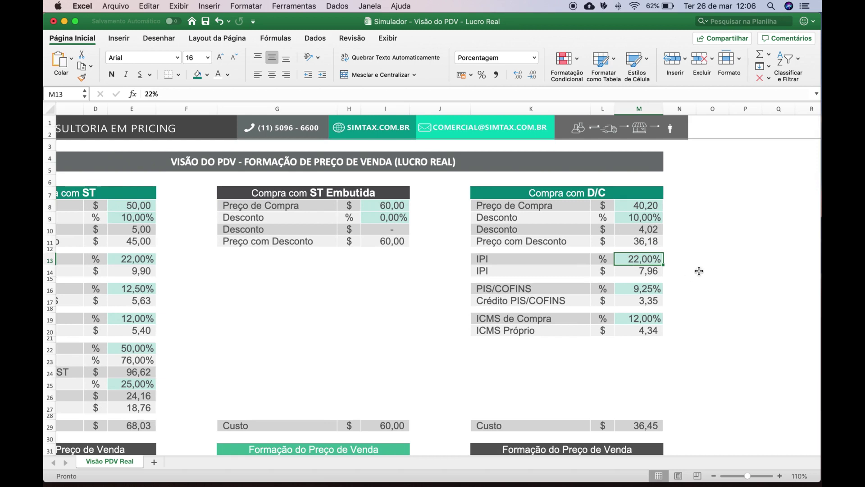
pyautogui.write('0')
pyautogui.press('Return')
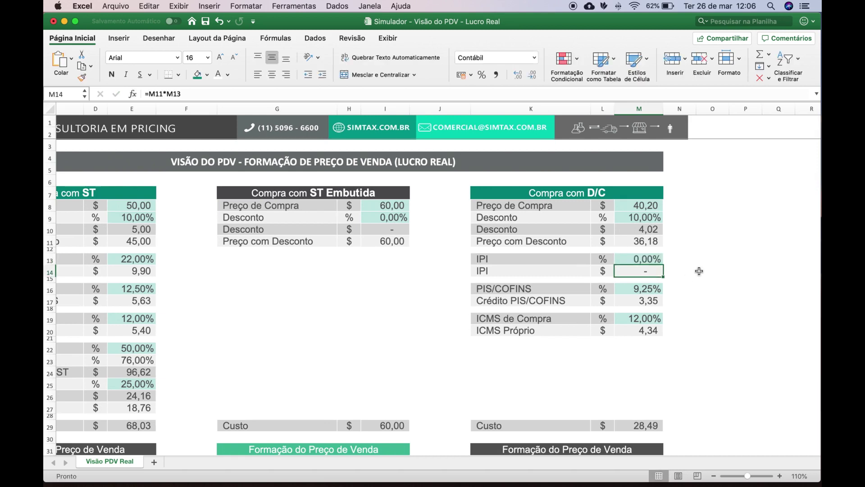
# Set the Preço de Compra in the Compra com D/C block to 50,00.
pyautogui.click(650, 205)
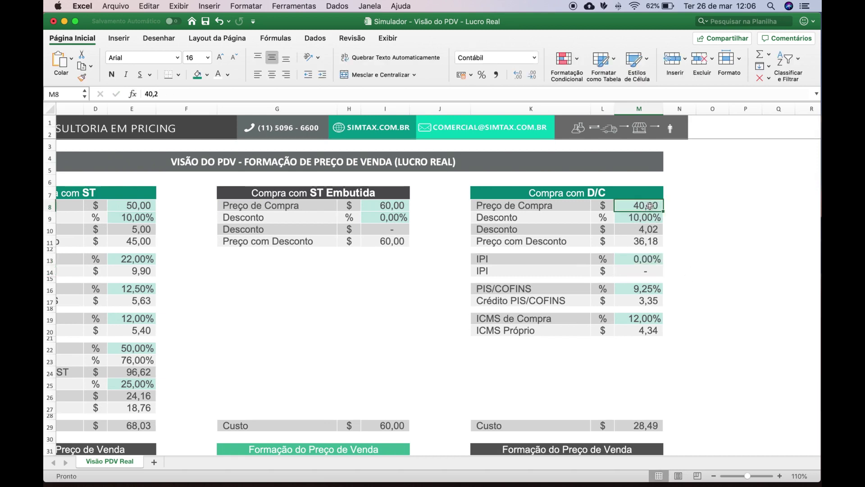
pyautogui.press('BackSpace')
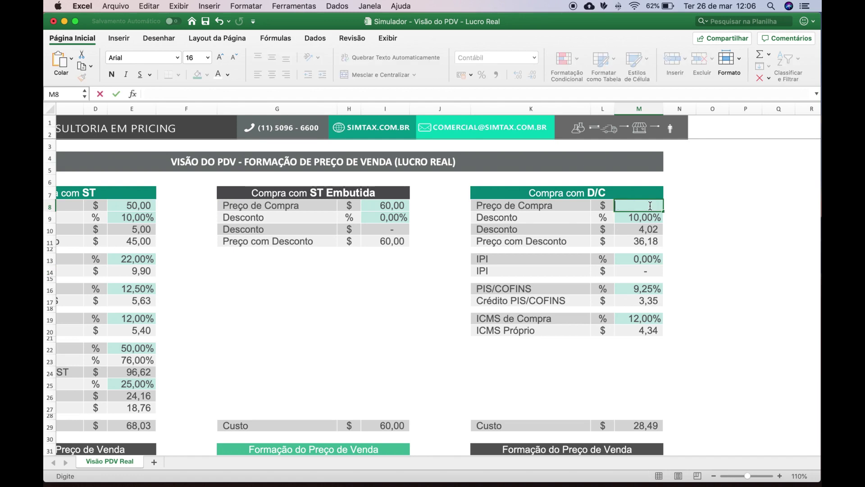
pyautogui.press('Return')
pyautogui.press('Return')
pyautogui.press('Return')
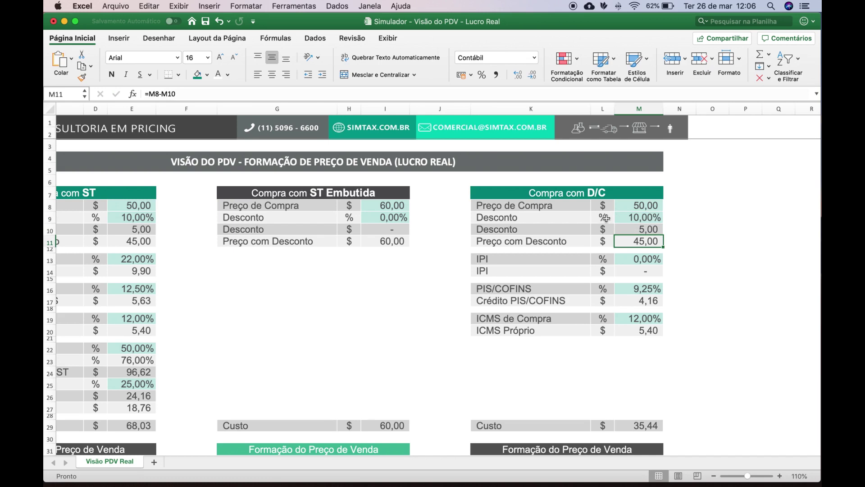
# Examine the IPI, PIS/COFINS and ICMS Próprio cells of the Compra com D/C block and the references in its Custo formula.
pyautogui.click(631, 260)
pyautogui.click(654, 291)
pyautogui.click(633, 300)
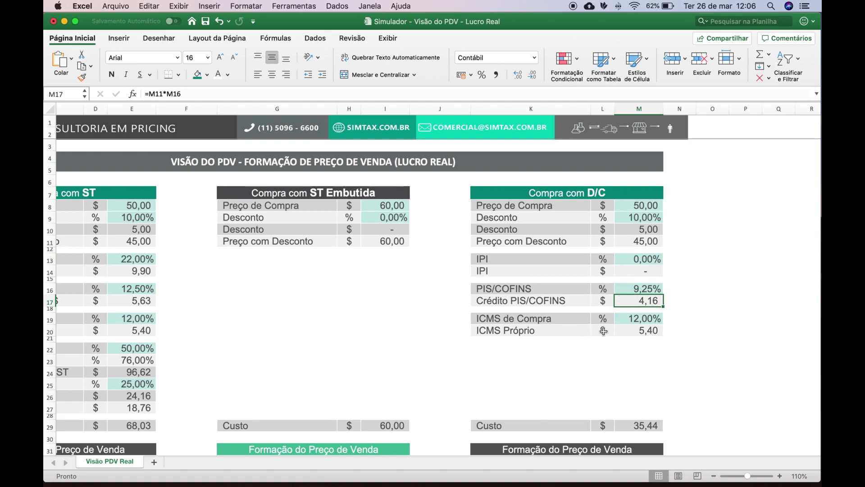
pyautogui.click(637, 332)
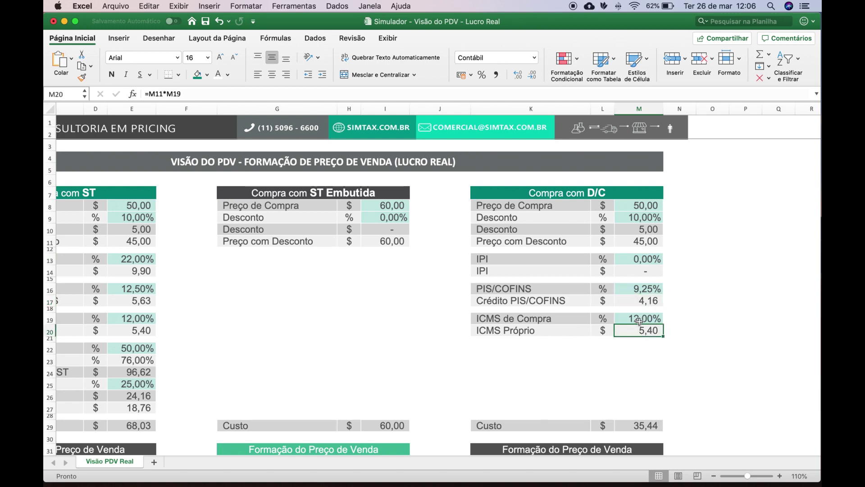
pyautogui.scroll(-3, 655, 381)
pyautogui.scroll(-1, 654, 381)
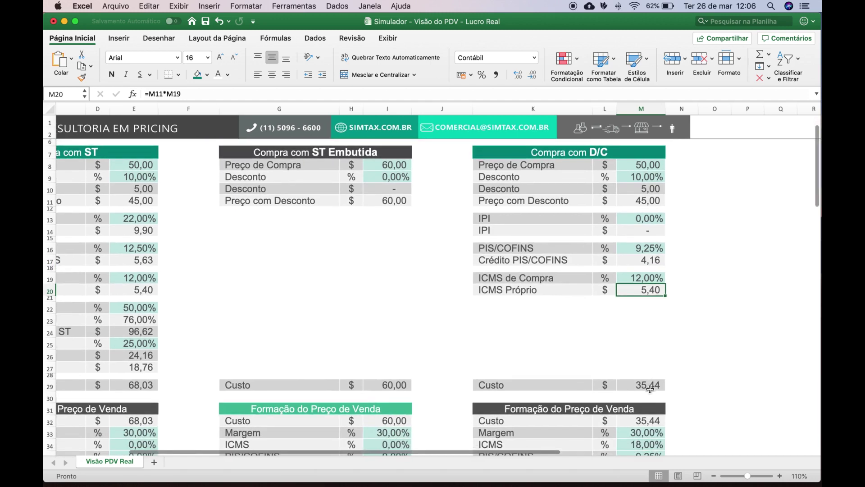
pyautogui.doubleClick(652, 385)
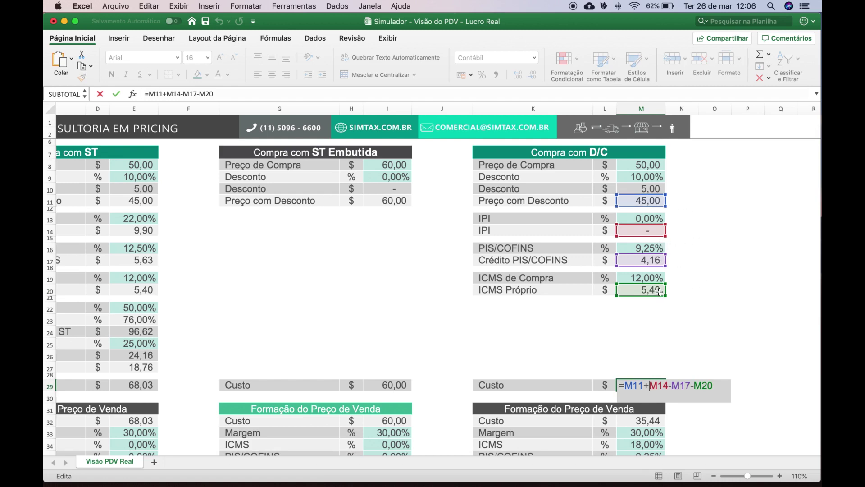
pyautogui.press('Return')
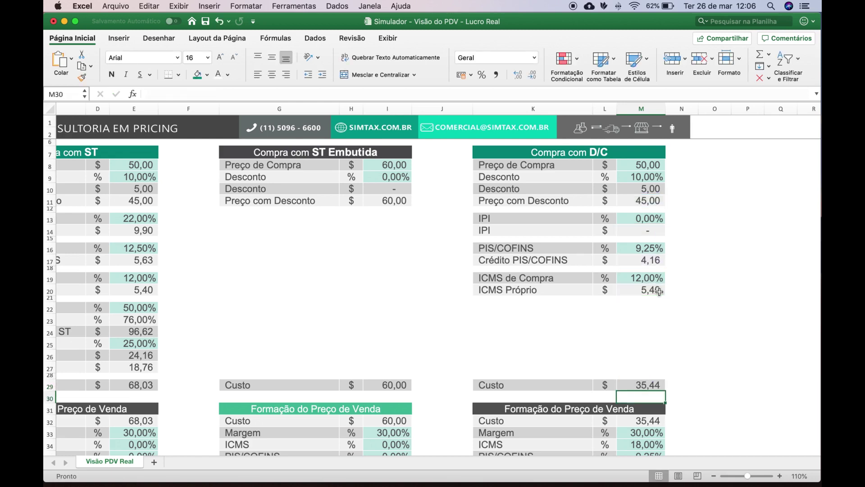
# Check that the Custo cell in the D/C Formação do Preço de Venda block draws on the Custo of the Compra com D/C block.
pyautogui.scroll(-5, 642, 287)
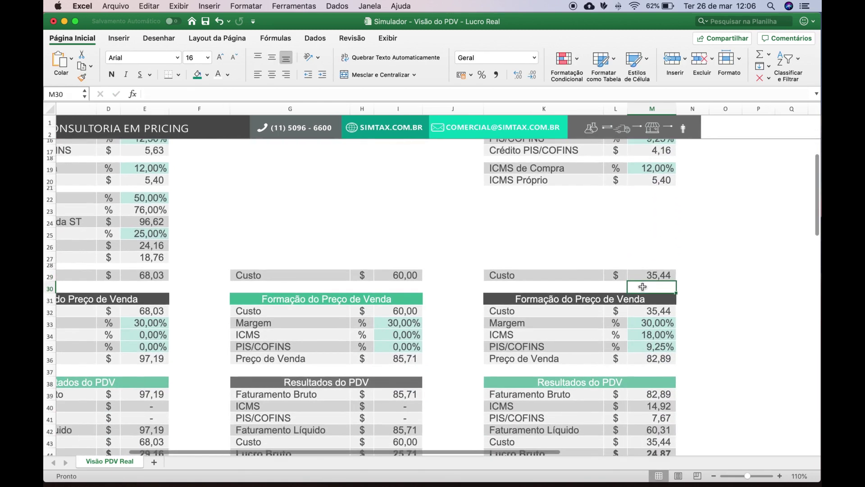
pyautogui.scroll(-3, 643, 290)
pyautogui.click(652, 253)
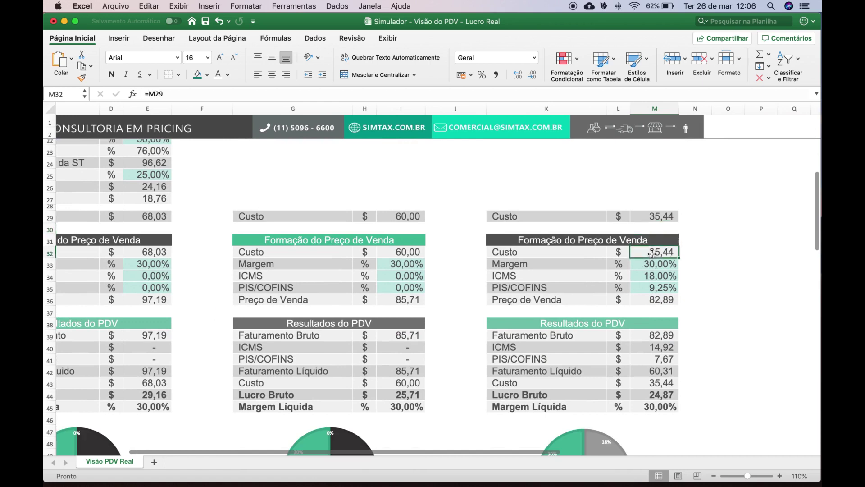
pyautogui.scroll(8, 667, 269)
pyautogui.click(660, 243)
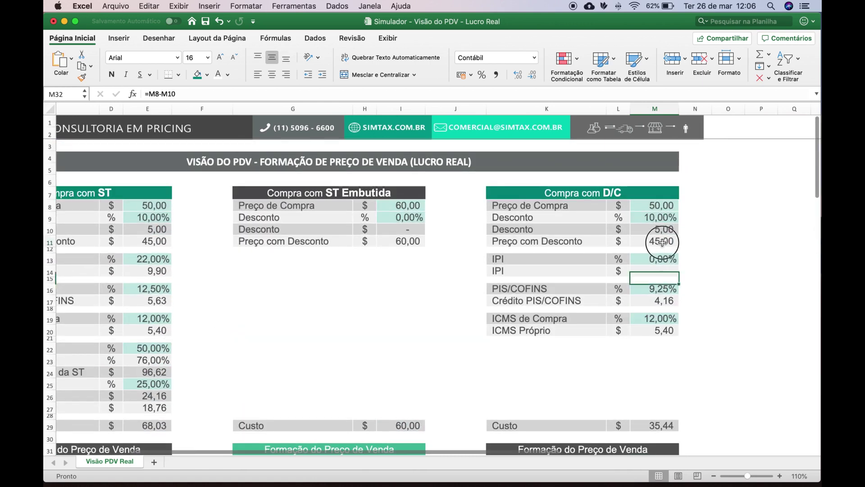
pyautogui.moveTo(680, 284); pyautogui.dragTo(676, 283)
pyautogui.scroll(-6, 680, 284)
pyautogui.click(669, 284)
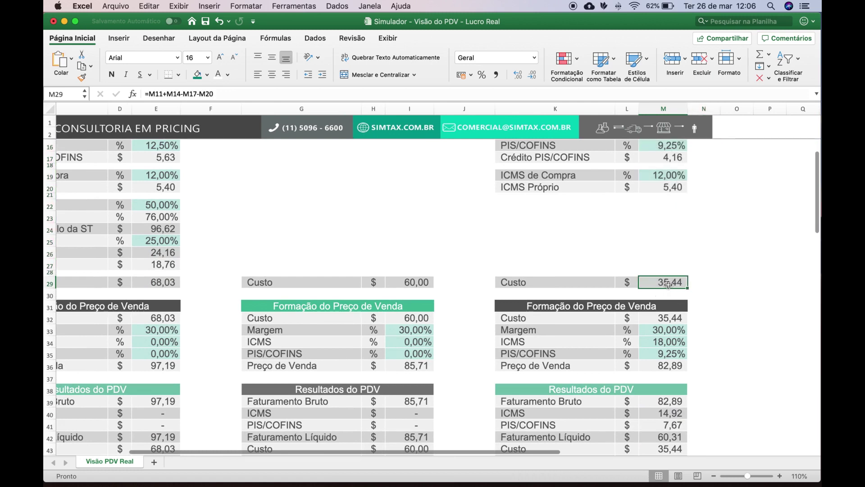
pyautogui.click(676, 320)
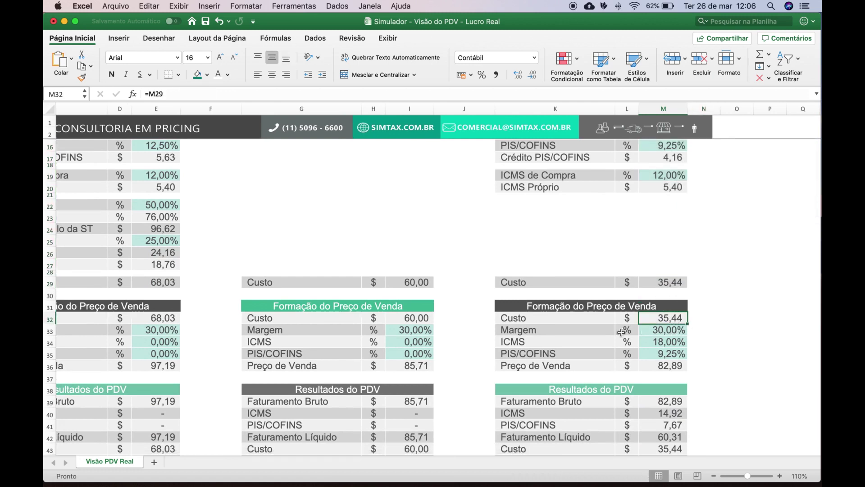
# Examine the D/C column's Margem, ICMS and PIS/COFINS sale rates and the references in its Preço de Venda formula.
pyautogui.click(541, 333)
pyautogui.scroll(-1, 594, 327)
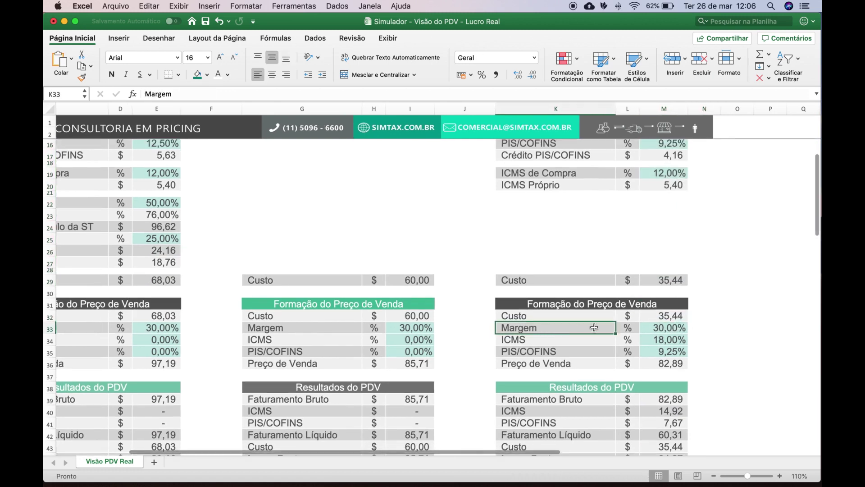
pyautogui.click(681, 324)
pyautogui.click(558, 344)
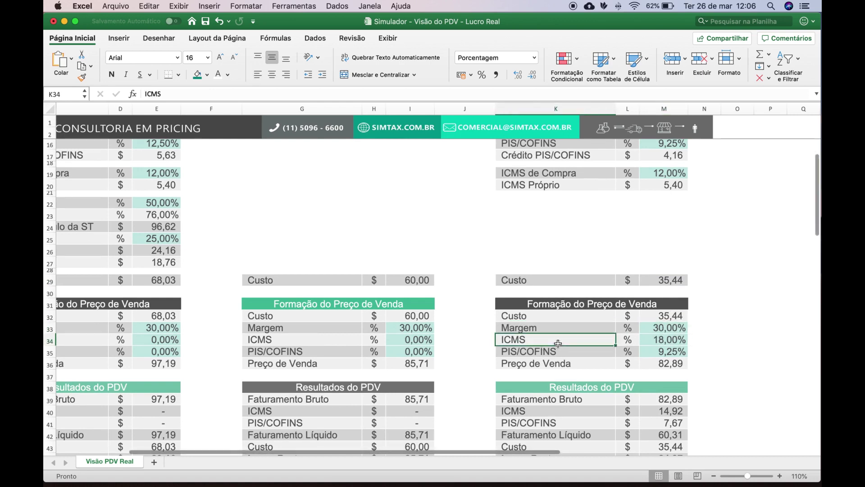
pyautogui.click(671, 339)
pyautogui.click(539, 353)
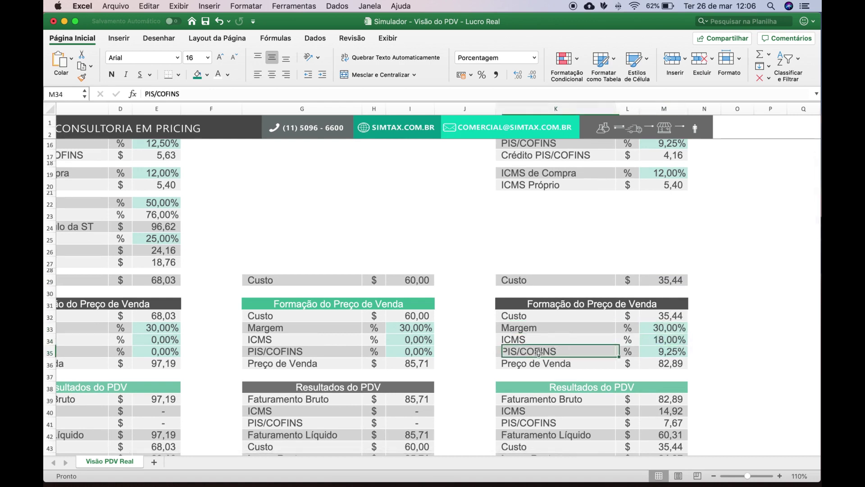
pyautogui.click(652, 350)
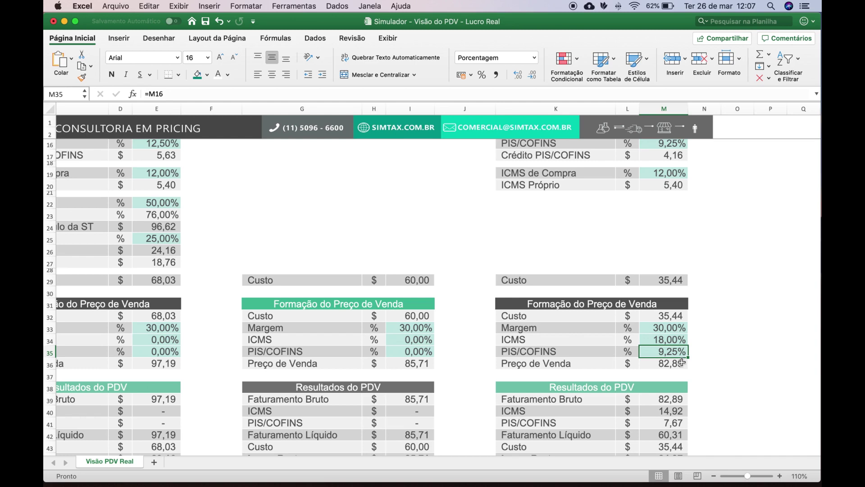
pyautogui.doubleClick(682, 362)
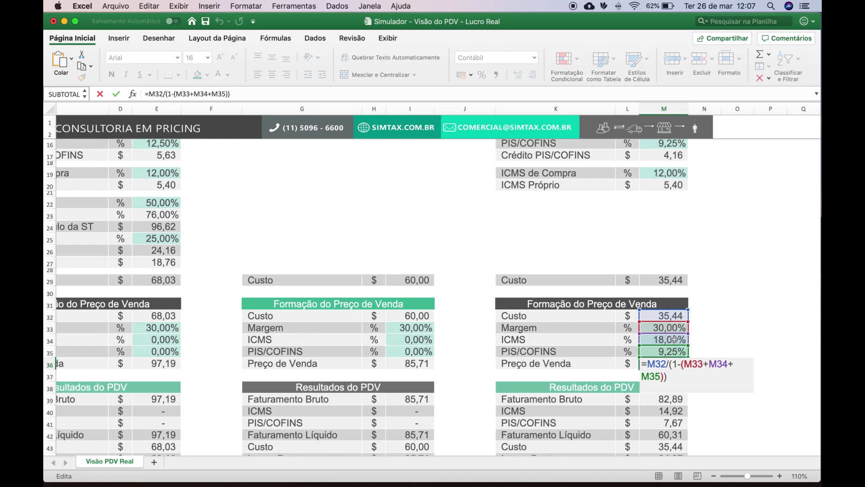
pyautogui.press('Return')
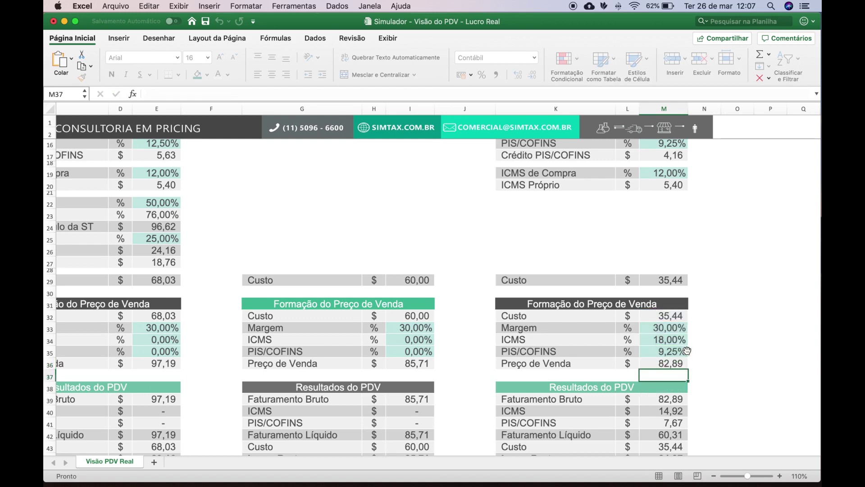
# Examine the formulas in the D/C Resultados do PDV block, from Faturamento Bruto down to Margem Líquida.
pyautogui.scroll(-5, 687, 351)
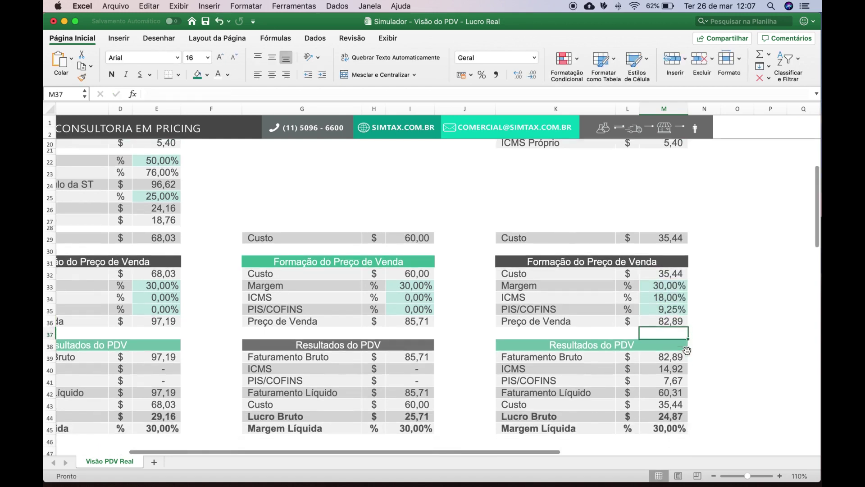
pyautogui.click(675, 333)
pyautogui.click(680, 341)
pyautogui.click(679, 353)
pyautogui.click(676, 365)
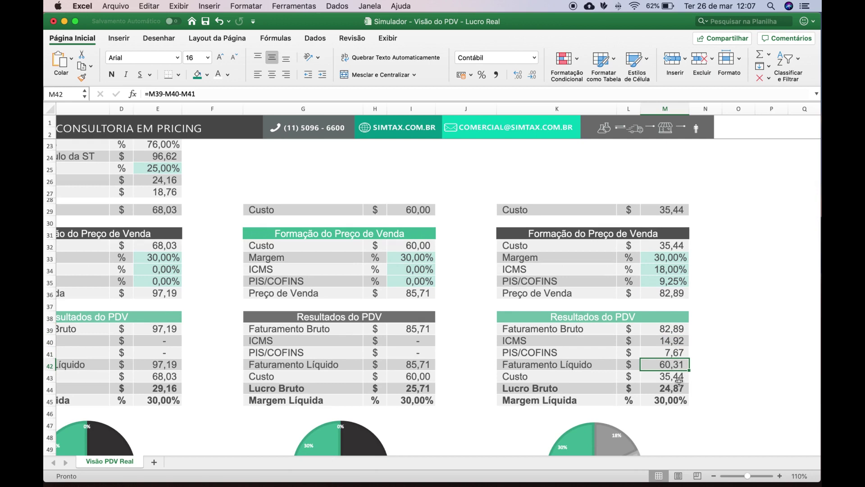
pyautogui.click(679, 378)
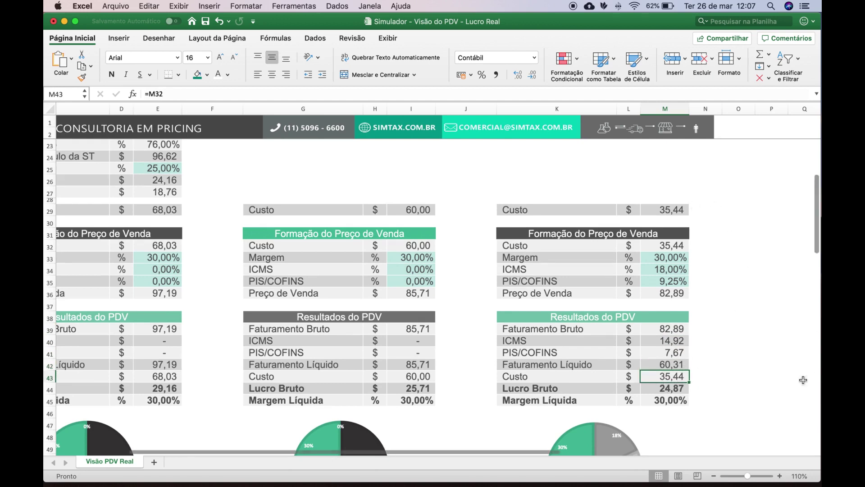
pyautogui.click(681, 389)
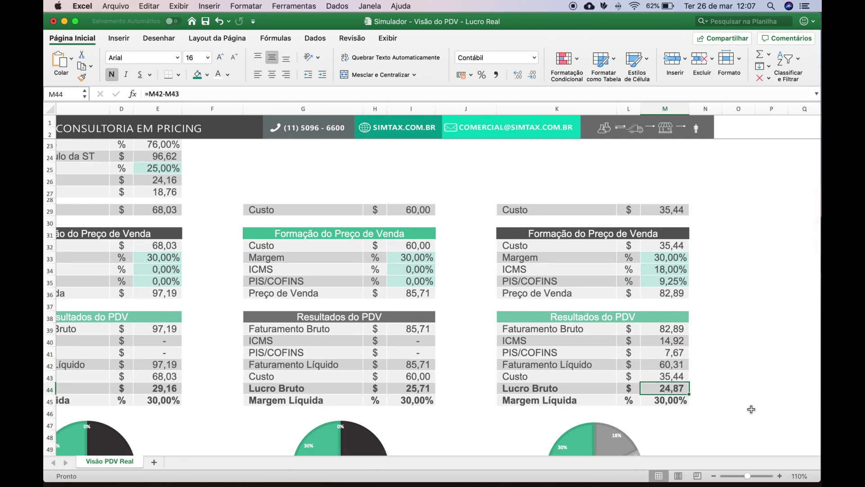
pyautogui.click(668, 400)
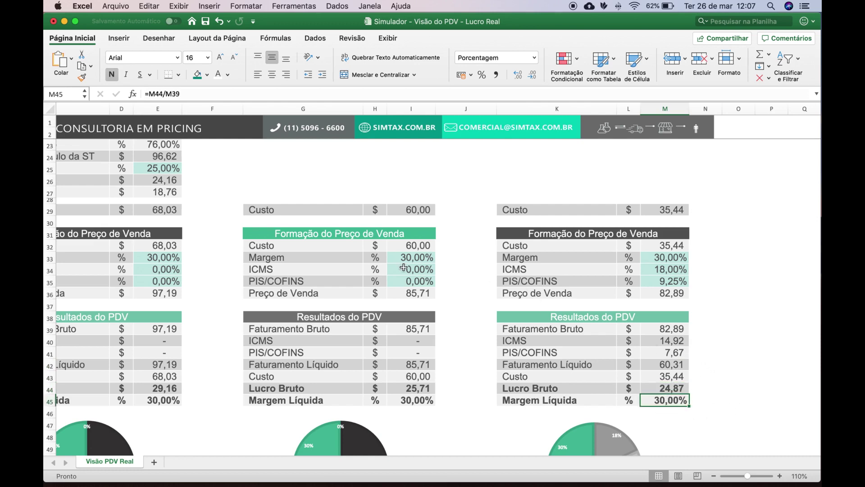
# Compare the purchase costs, sale prices, PDV results and pie charts of the ST, ST Embutida and D/C scenarios.
pyautogui.scroll(10, 404, 271)
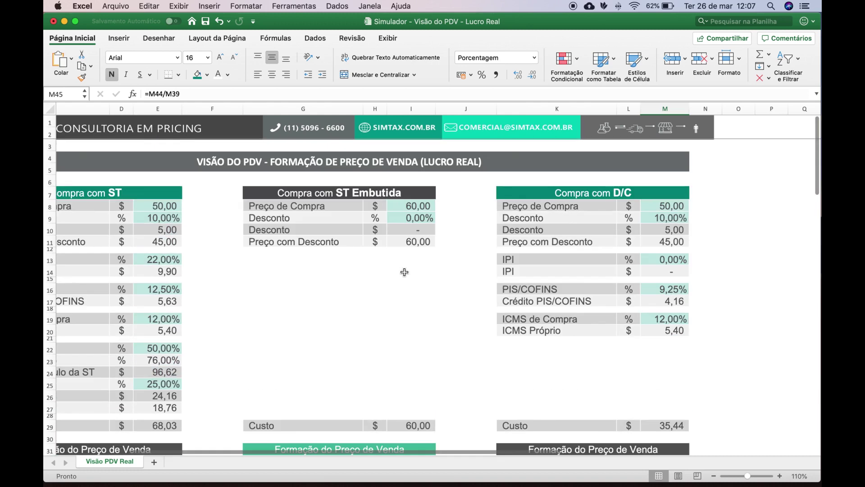
pyautogui.hscroll(-4, 388, 253)
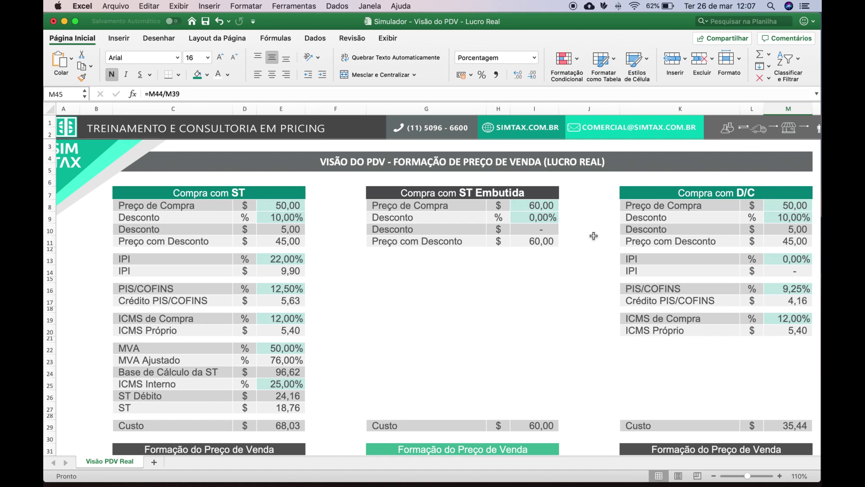
pyautogui.hscroll(3, 593, 236)
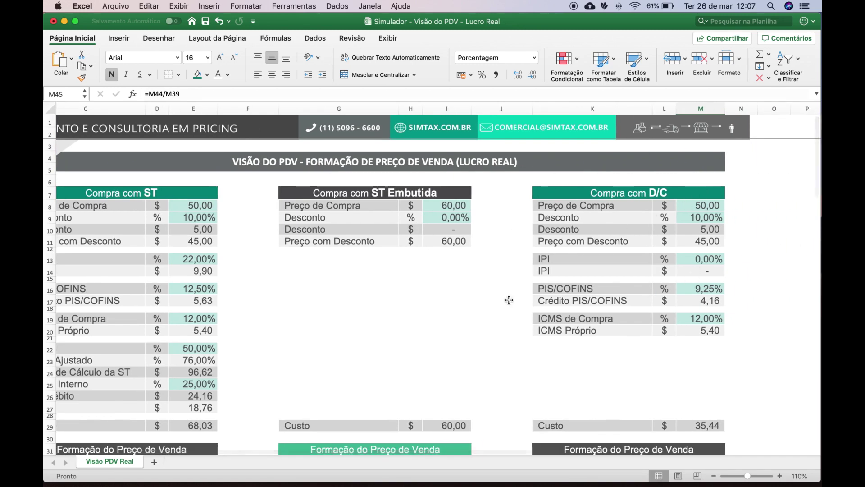
pyautogui.scroll(-10, 507, 299)
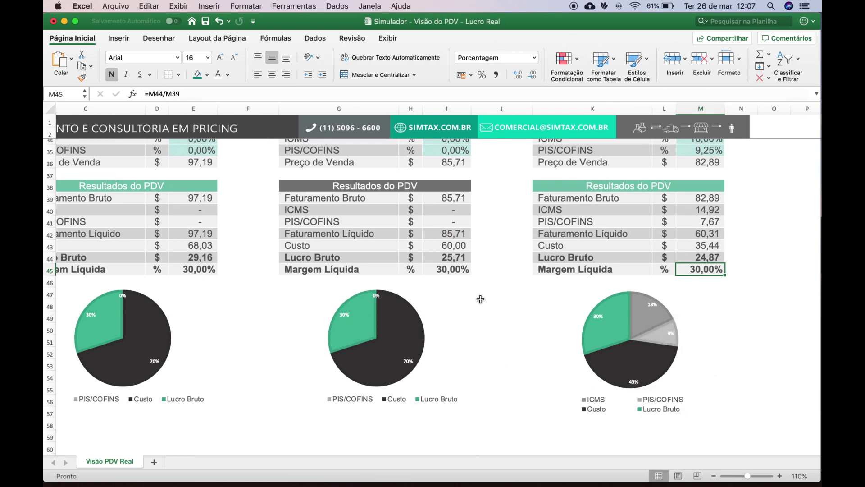
pyautogui.scroll(10, 480, 299)
pyautogui.hscroll(-3, 481, 299)
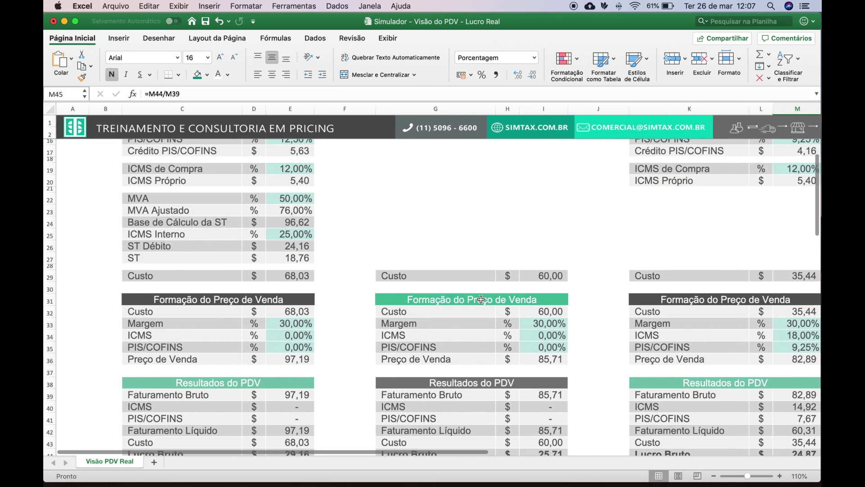
pyautogui.scroll(5, 480, 299)
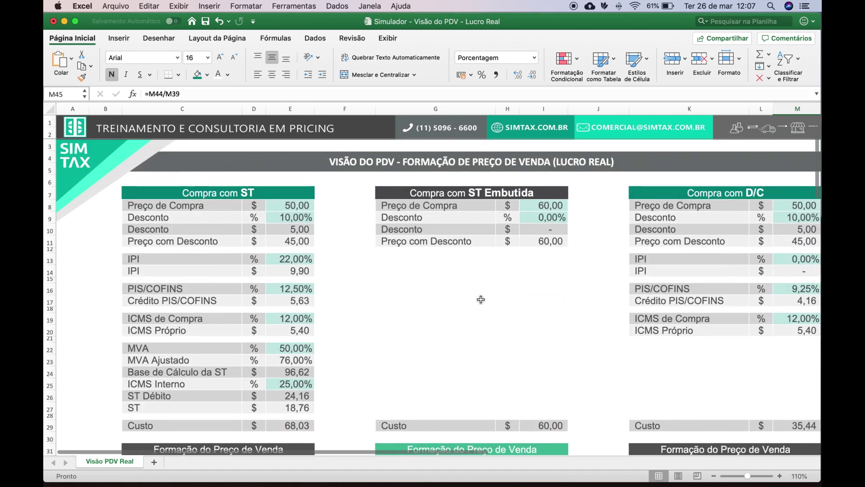
pyautogui.scroll(-5, 470, 277)
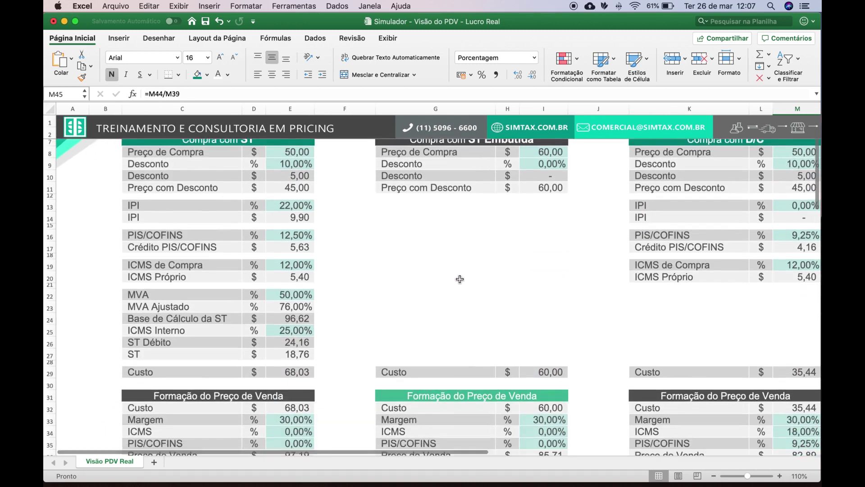
pyautogui.scroll(-5, 458, 280)
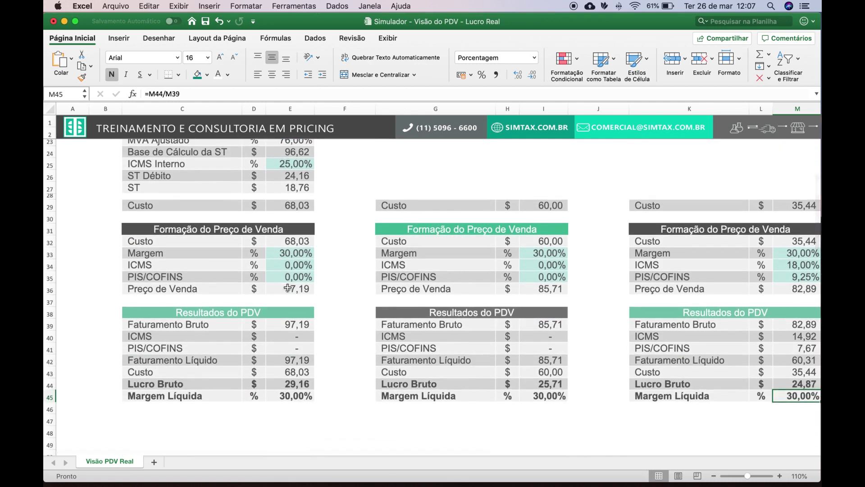
# Review the Preço de Venda formula and the Desconto percentage input of the ST scenario.
pyautogui.click(296, 289)
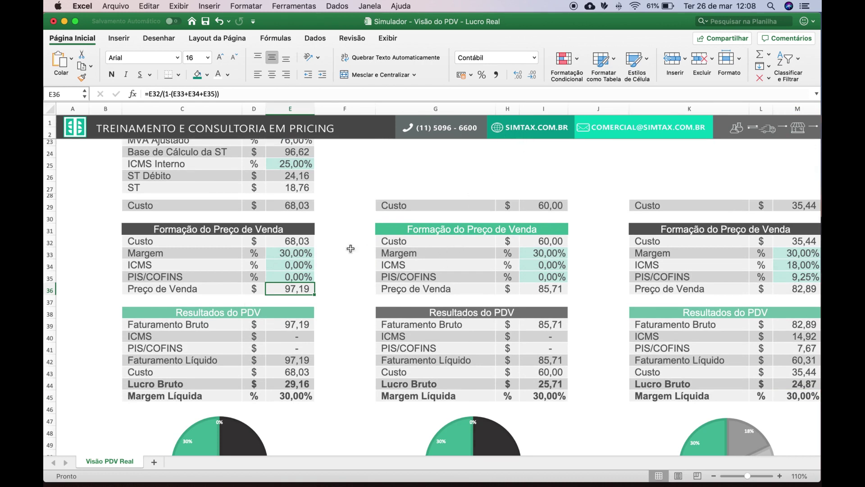
pyautogui.scroll(10, 350, 249)
pyautogui.click(300, 220)
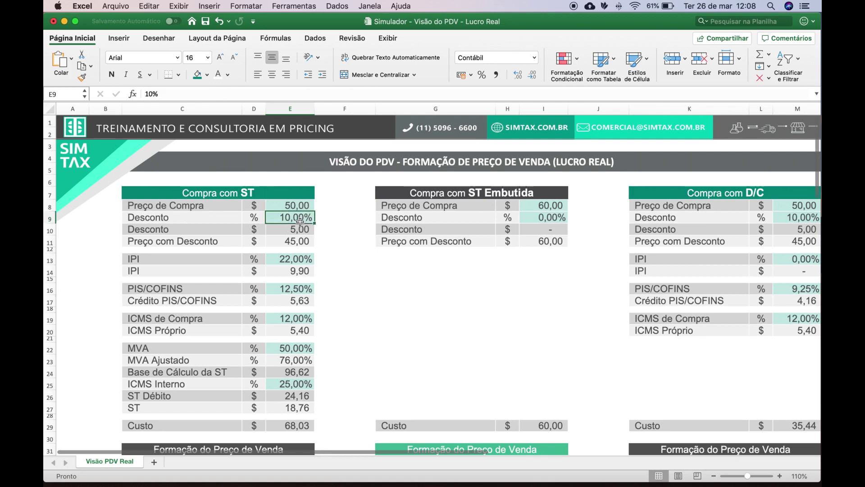
pyautogui.scroll(-5, 412, 266)
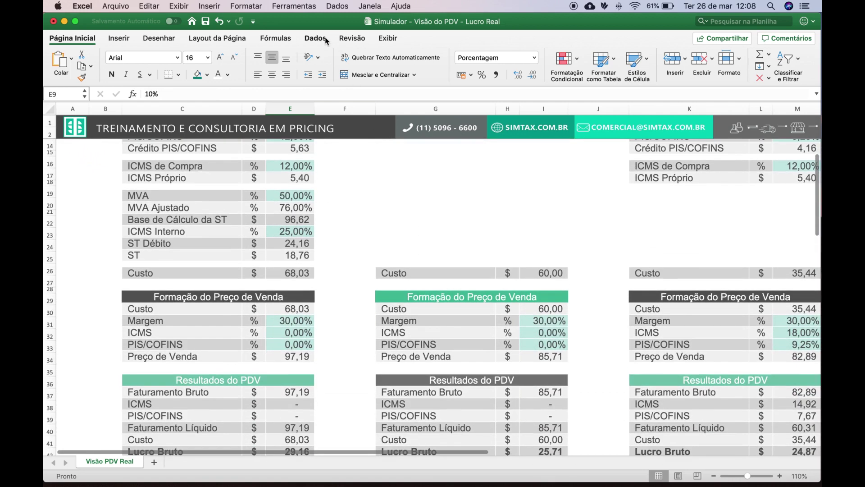
# Set up a Goal Seek (Atingir Metas) on the ST Preço de Venda cell E36 with a target value of 89.
pyautogui.click(326, 41)
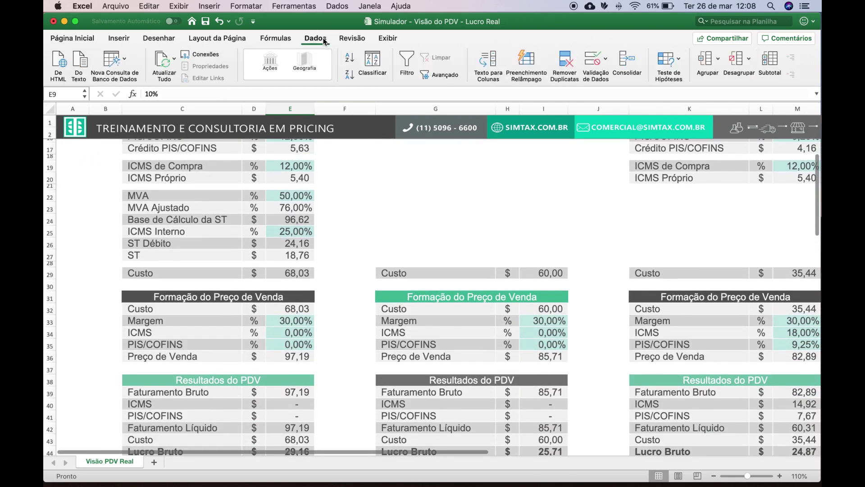
pyautogui.click(666, 63)
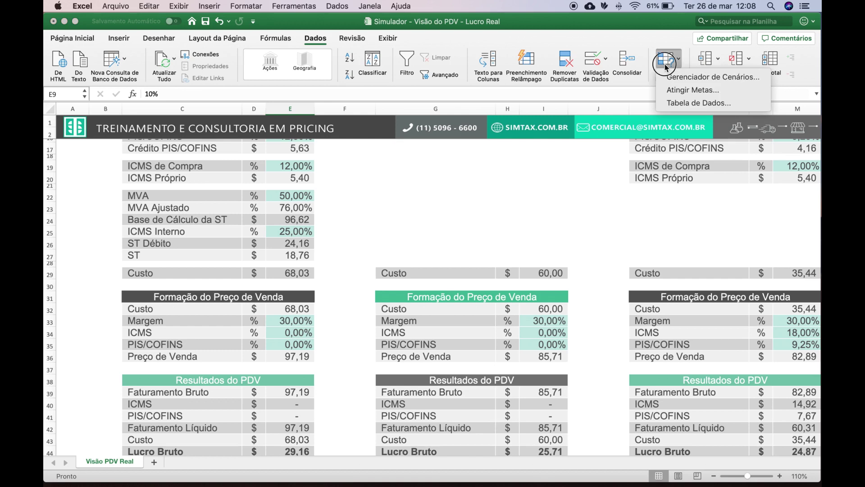
pyautogui.click(677, 91)
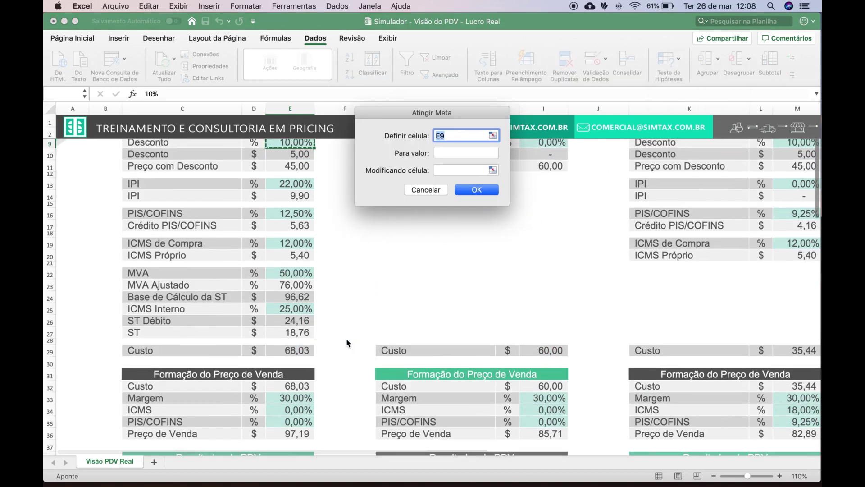
pyautogui.scroll(-4, 344, 347)
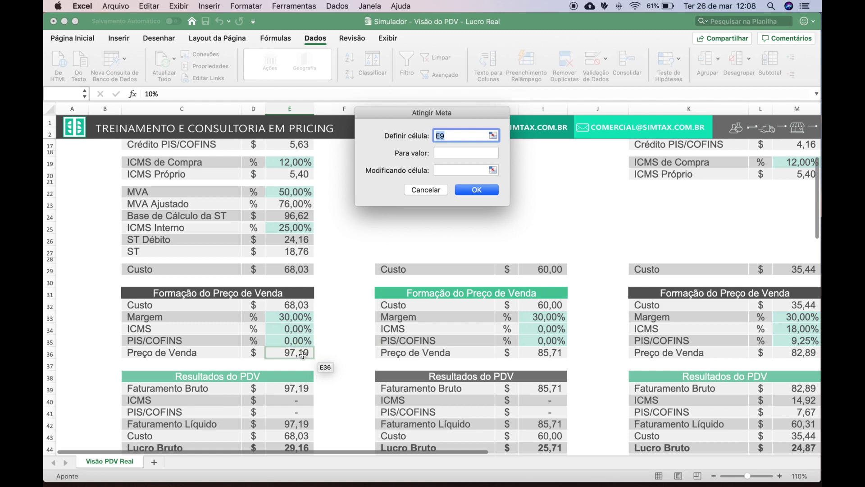
pyautogui.click(303, 354)
pyautogui.click(467, 155)
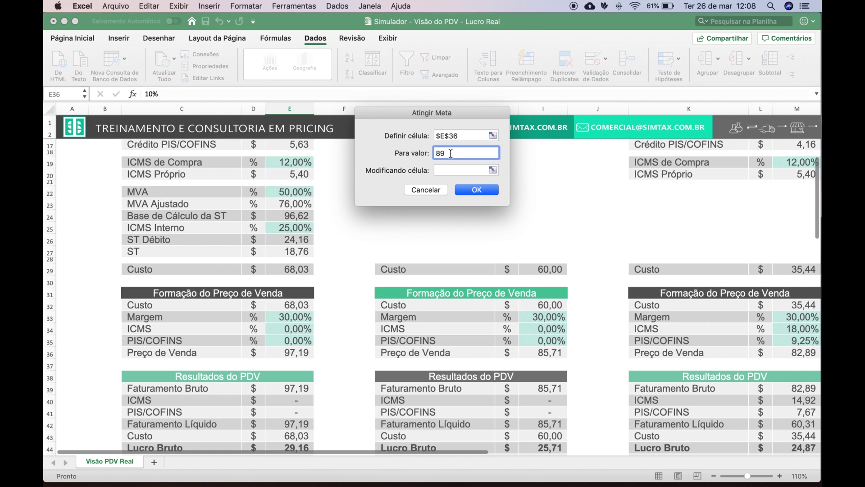
# Make the ST Desconto percentage cell E9 the changing cell, run the Goal Seek and accept its solution.
pyautogui.click(451, 169)
pyautogui.scroll(5, 301, 213)
pyautogui.scroll(-3, 301, 213)
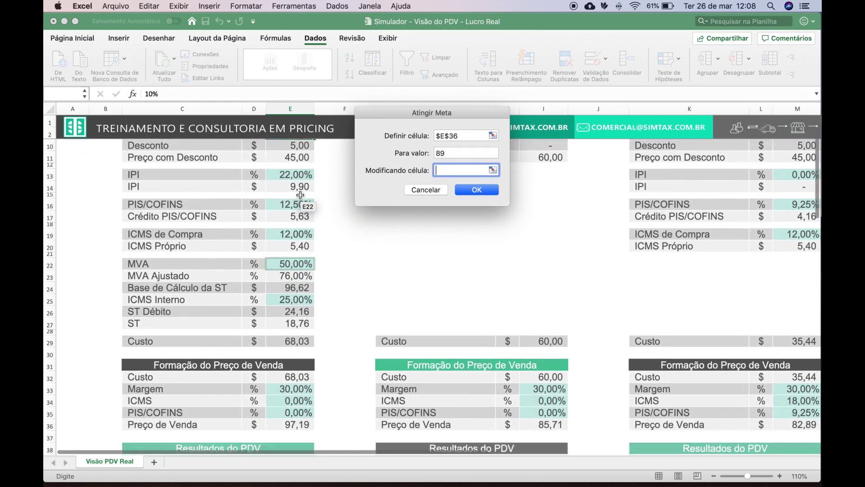
pyautogui.scroll(6, 297, 215)
pyautogui.click(296, 217)
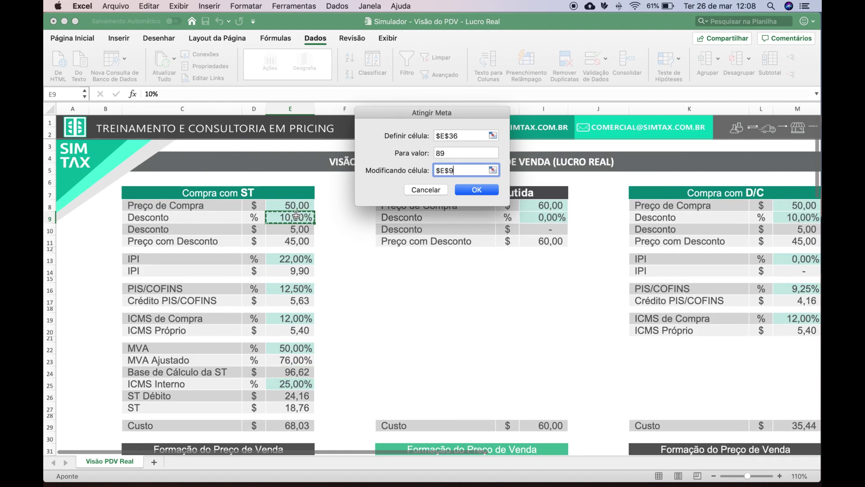
pyautogui.click(479, 193)
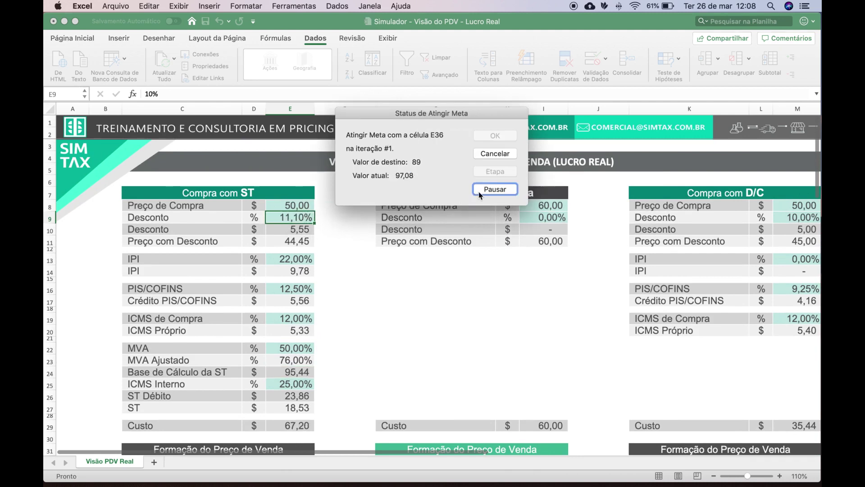
pyautogui.click(495, 140)
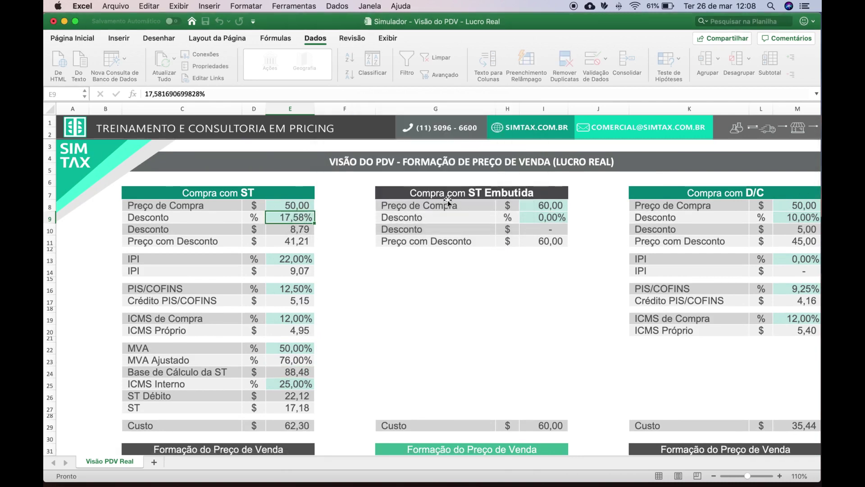
# Check the ST column's Preço de Venda and Margem against the Goal Seek target.
pyautogui.scroll(-6, 315, 327)
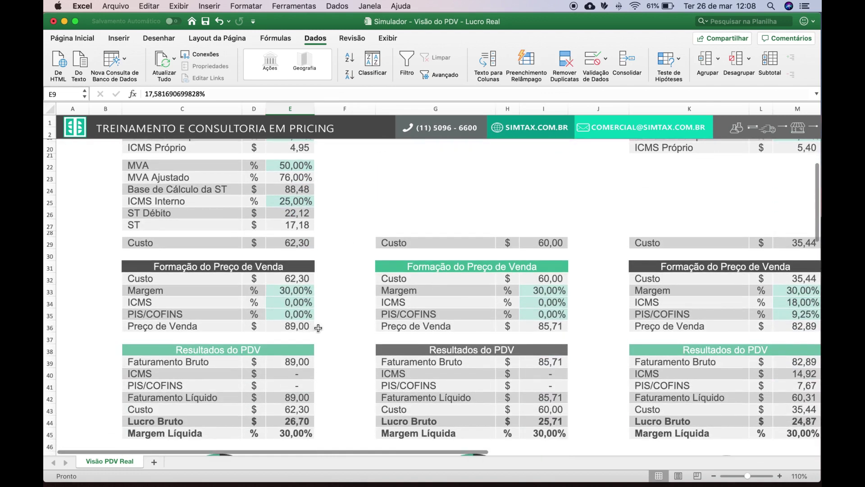
pyautogui.click(297, 328)
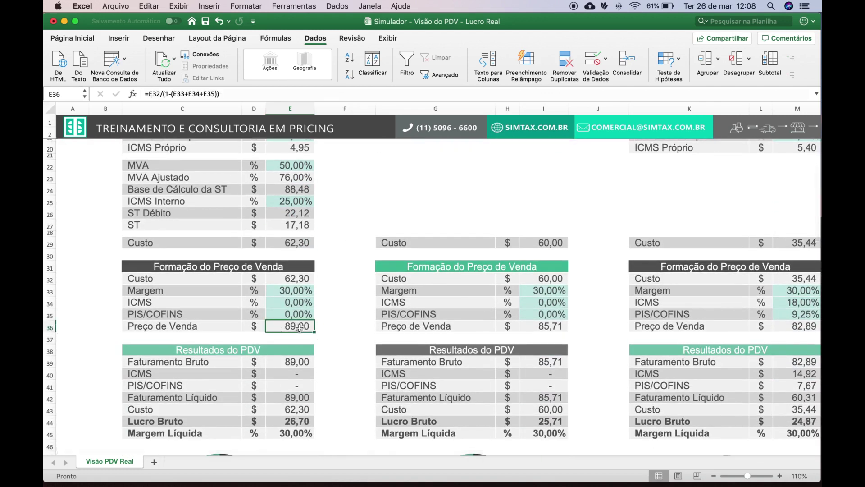
pyautogui.click(303, 291)
pyautogui.scroll(5, 304, 289)
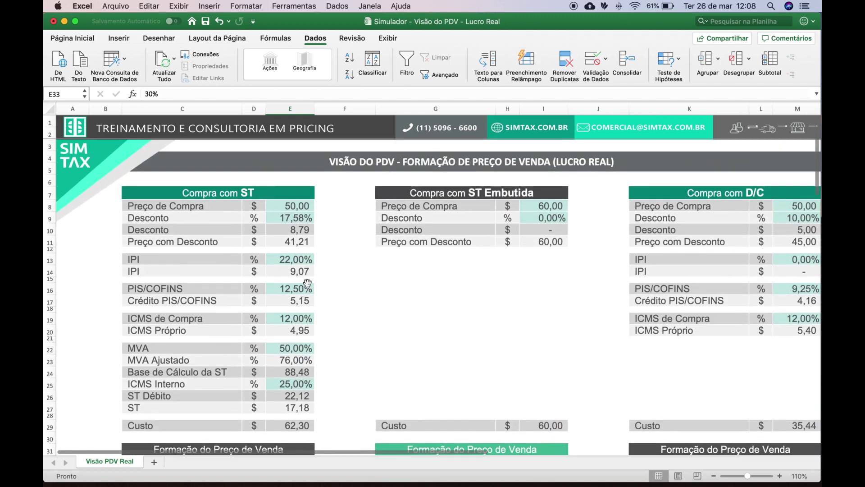
# Set the Desconto percentage in the Compra com ST block to 10%.
pyautogui.click(294, 218)
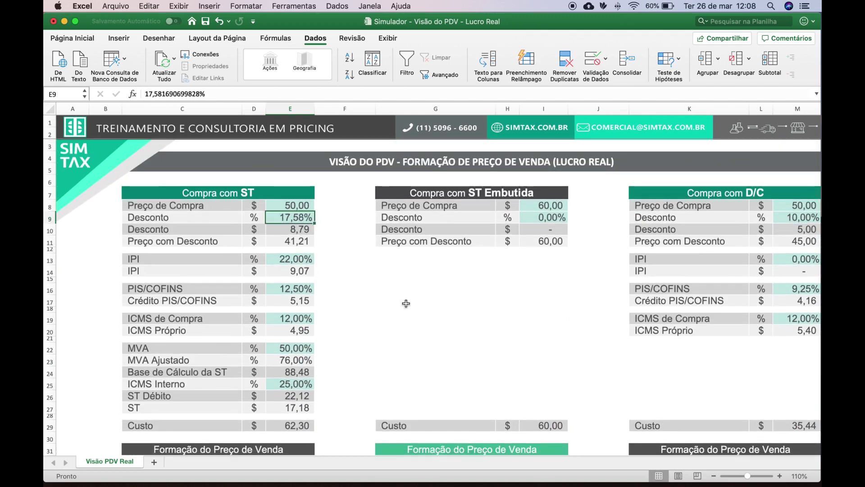
pyautogui.write('10')
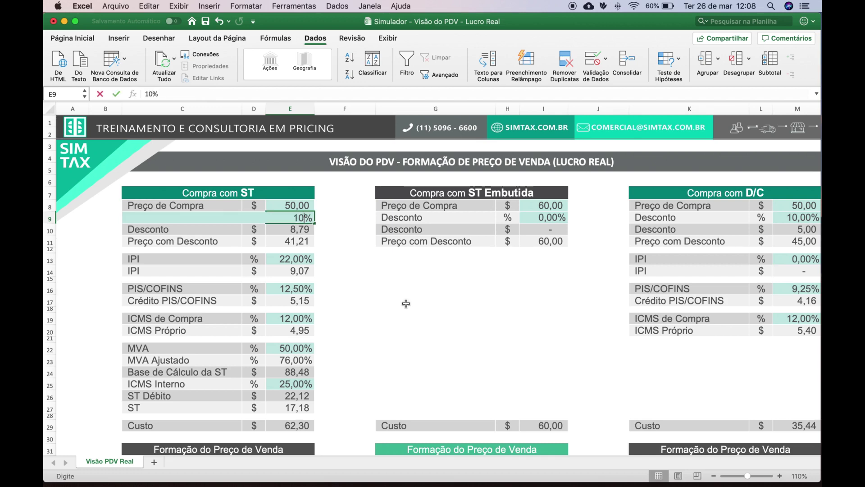
pyautogui.press('Return')
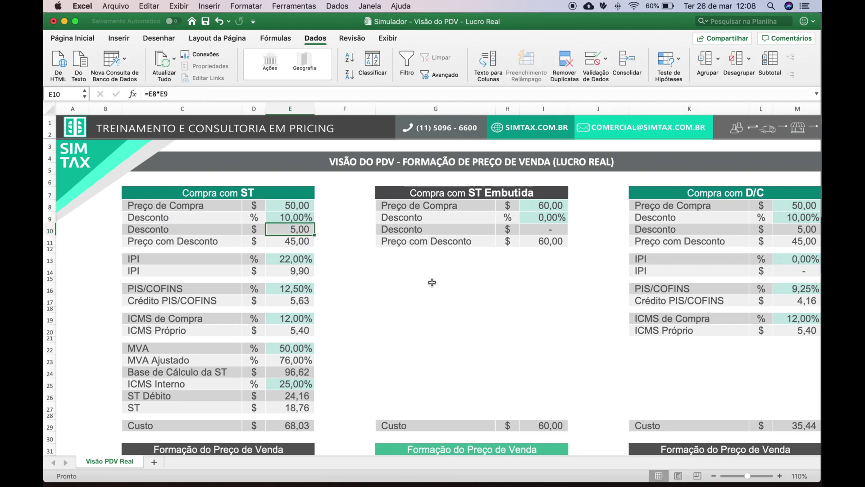
pyautogui.scroll(-5, 438, 279)
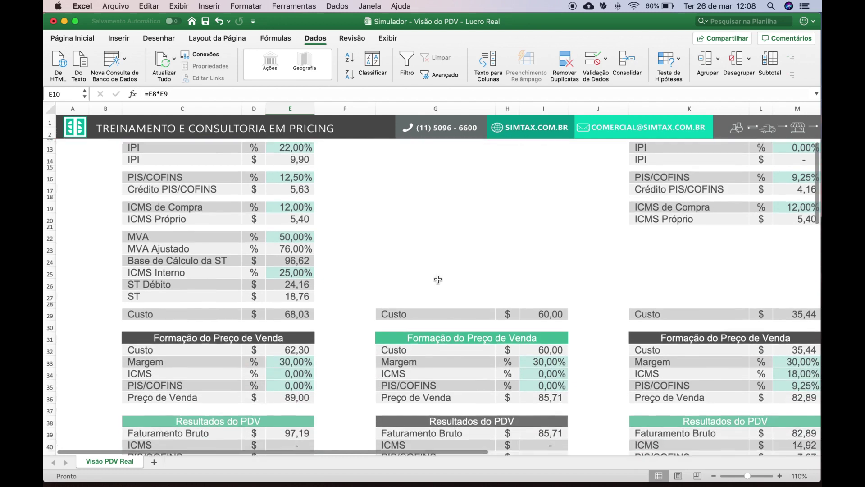
pyautogui.scroll(10, 438, 280)
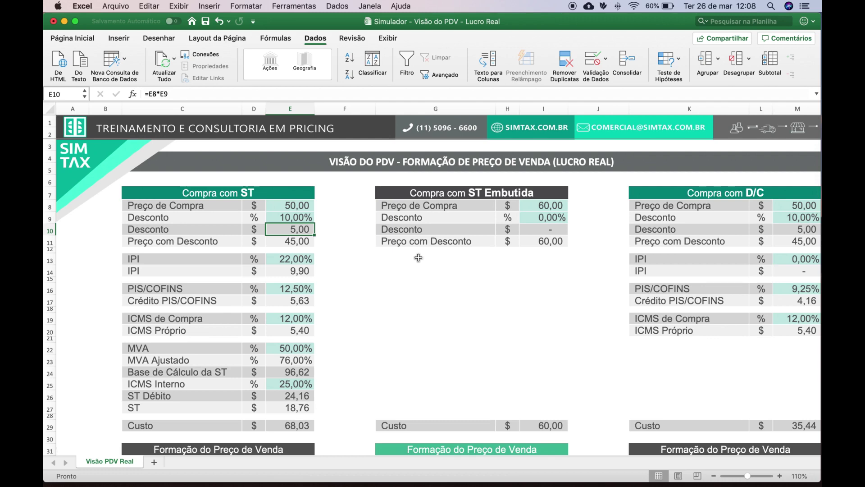
pyautogui.moveTo(381, 464)
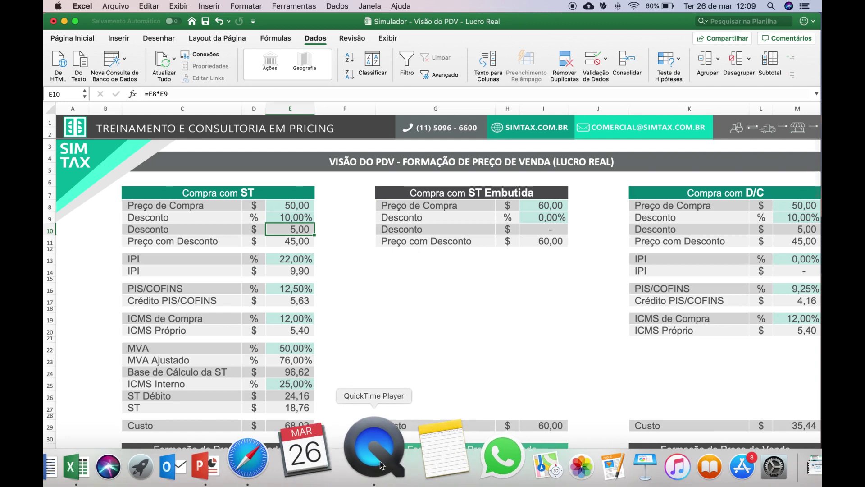